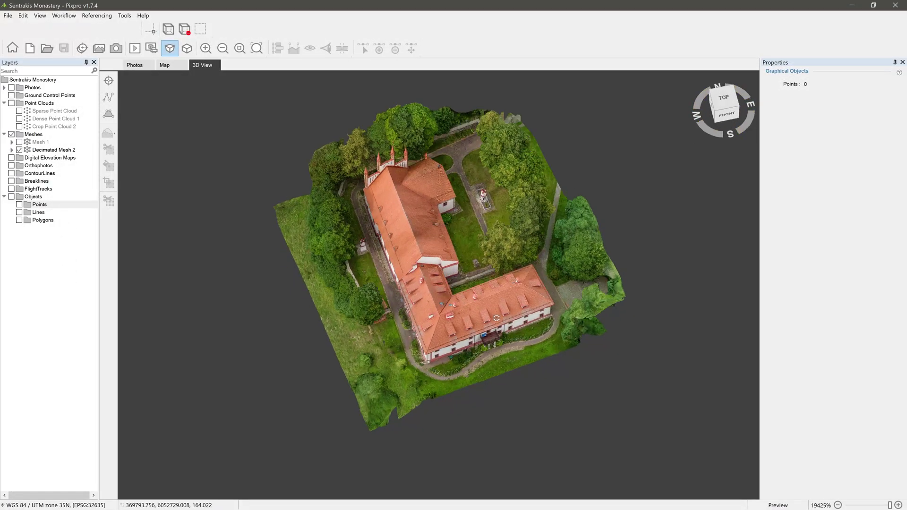
Add a point on the dark damaged ridge tip of the second-highest dormer on the church roof.
{"action": "scroll", "coordinate": [568, 388], "scroll_direction": "up", "scroll_amount": 5}
{"action": "left_click_drag", "start_coordinate": [568, 389], "coordinate": [546, 346]}
{"action": "left_click_drag", "start_coordinate": [401, 317], "coordinate": [443, 495]}
{"action": "left_click_drag", "start_coordinate": [746, 123], "coordinate": [702, 124]}
{"action": "left_click_drag", "start_coordinate": [685, 199], "coordinate": [533, 265]}
{"action": "middle_click_drag", "start_coordinate": [614, 307], "coordinate": [632, 205]}
{"action": "middle_click_drag", "start_coordinate": [284, 226], "coordinate": [359, 292]}
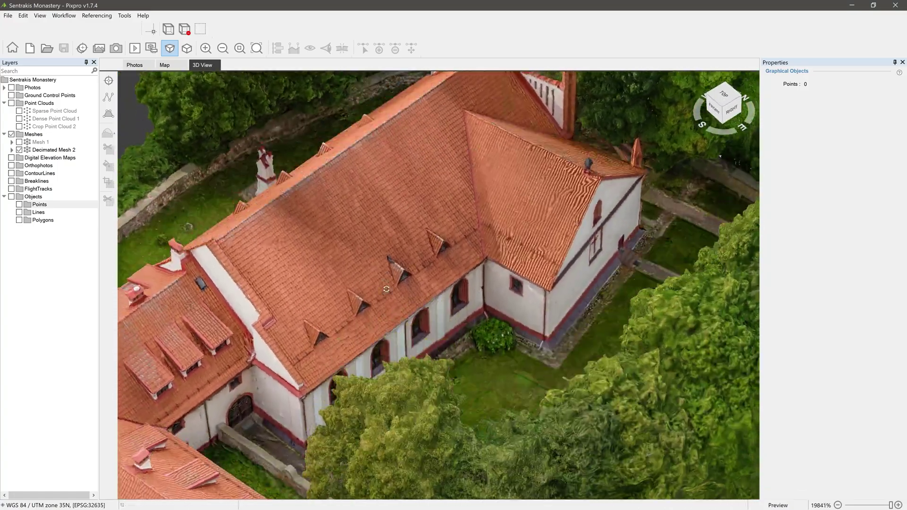
{"action": "scroll", "coordinate": [361, 297], "scroll_direction": "up", "scroll_amount": 5}
{"action": "scroll", "coordinate": [400, 277], "scroll_direction": "down", "scroll_amount": 2}
{"action": "left_click_drag", "start_coordinate": [400, 277], "coordinate": [449, 221]}
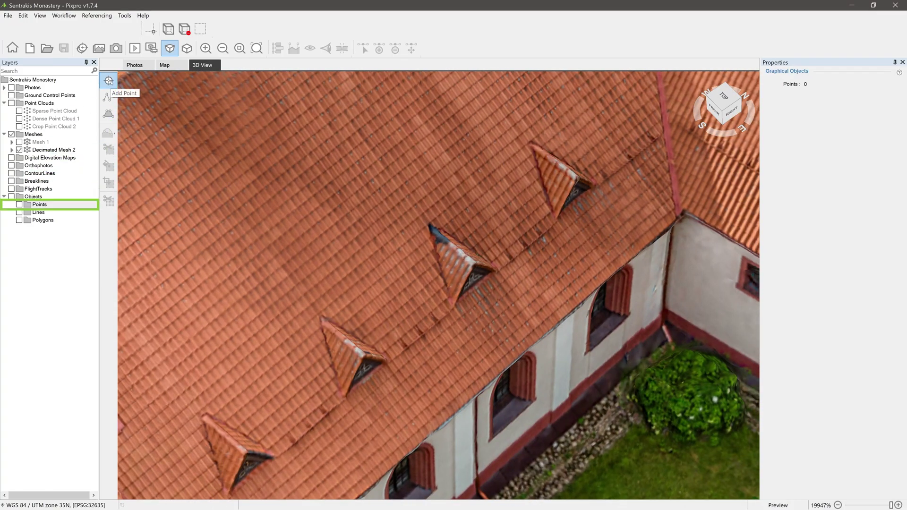
{"action": "right_click", "coordinate": [45, 205]}
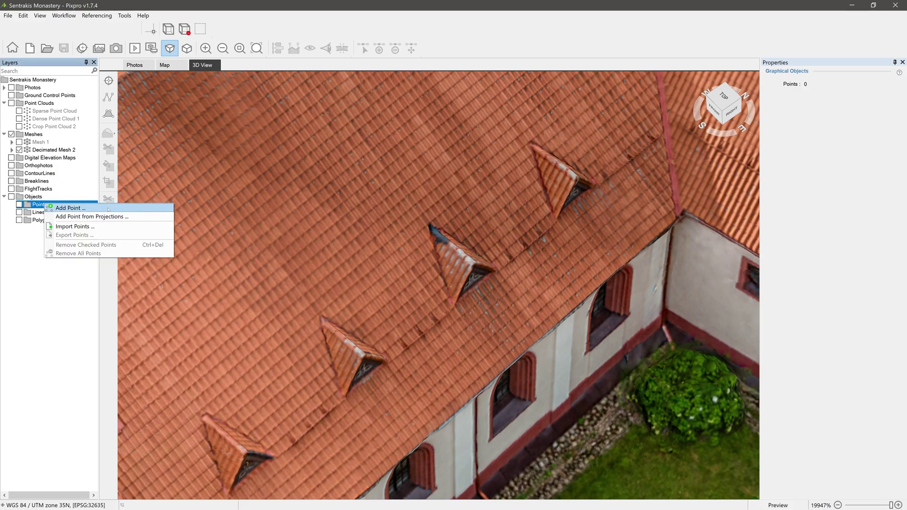
{"action": "left_click", "coordinate": [108, 208]}
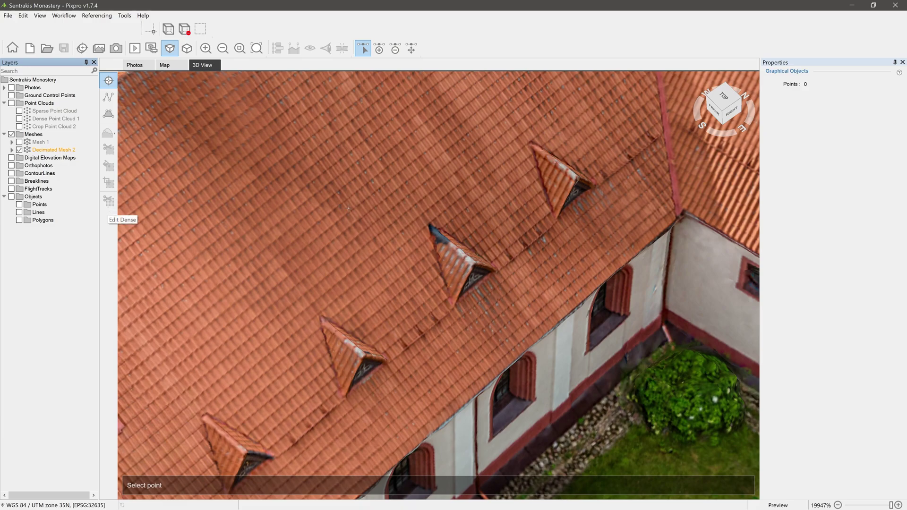
{"action": "left_click", "coordinate": [437, 232]}
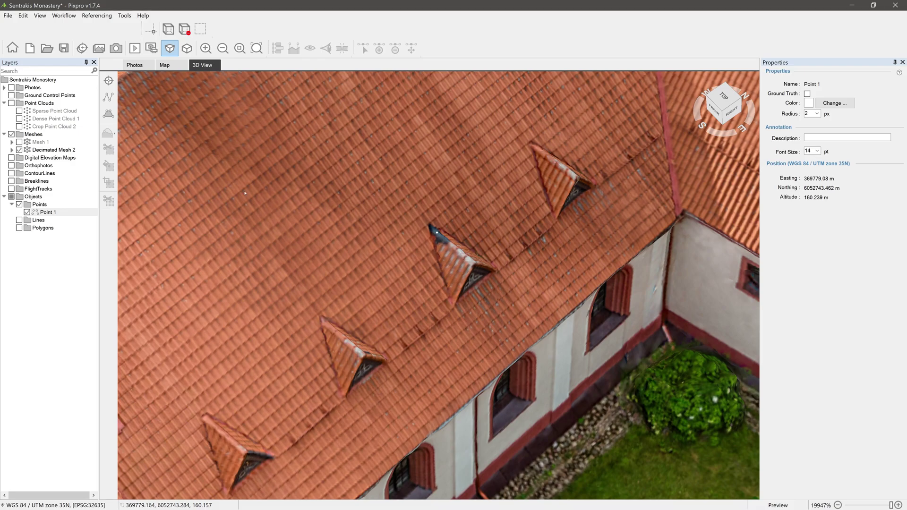
Review the new point's estimated projections photo by photo in the Point Editor, zoomed in on the marker.
{"action": "right_click", "coordinate": [47, 212]}
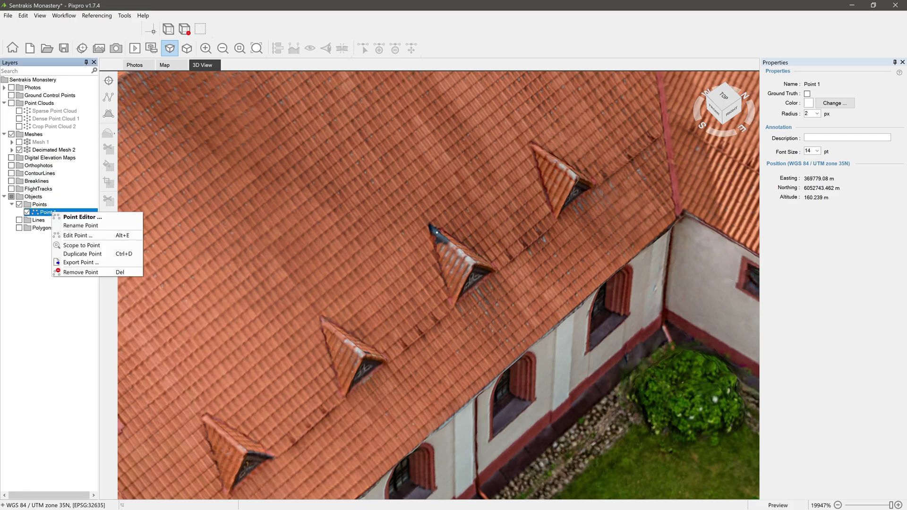
{"action": "left_click", "coordinate": [113, 220]}
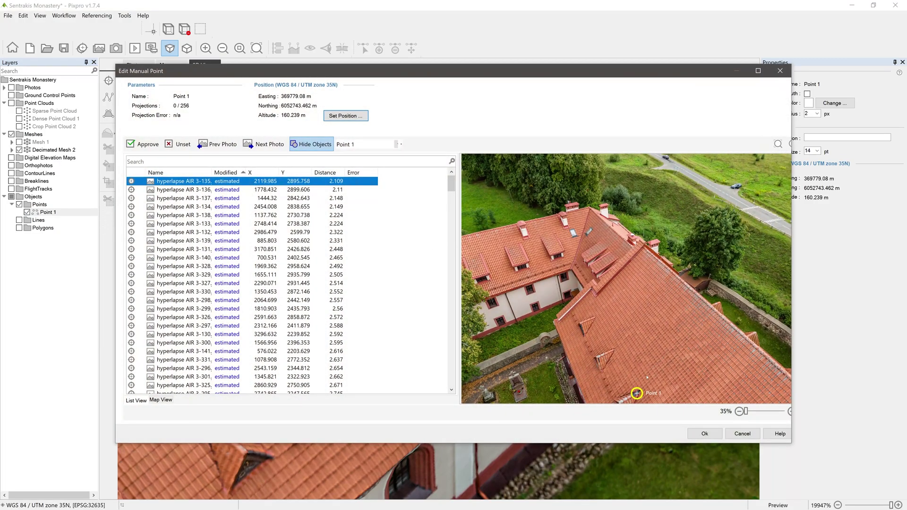
{"action": "scroll", "coordinate": [597, 259], "scroll_direction": "up", "scroll_amount": 6}
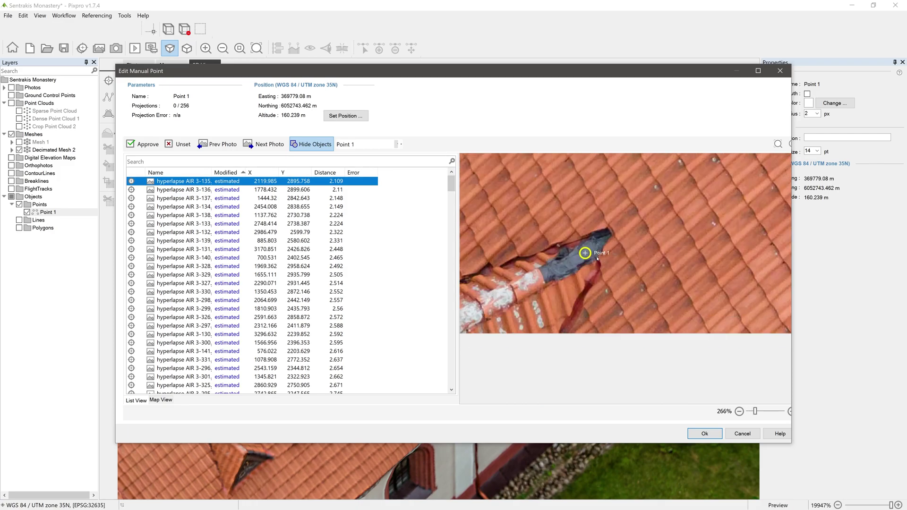
{"action": "key", "text": "Down"}
{"action": "key", "text": "Down"}
{"action": "key", "text": "Down"}
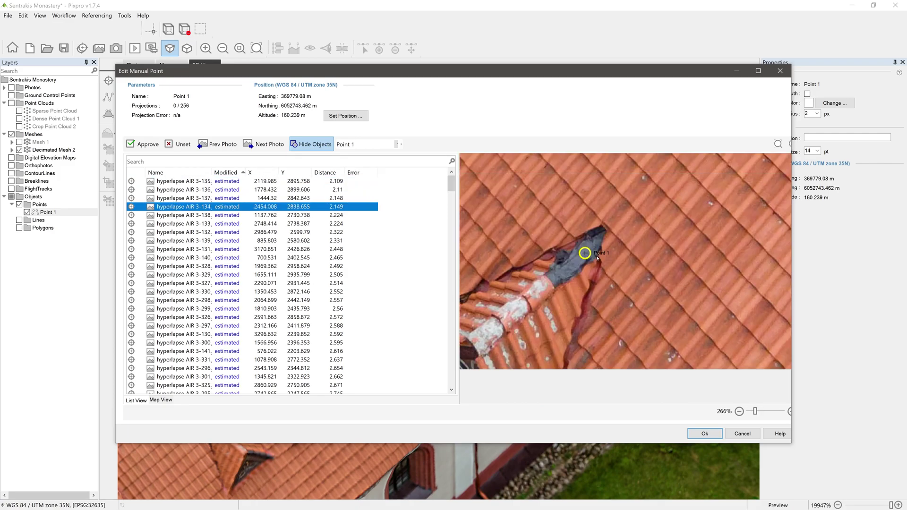
{"action": "key", "text": "Down"}
{"action": "key", "text": "Down"}
{"action": "key", "text": "Down"}
{"action": "key", "text": "Down"}
{"action": "key", "text": "Down"}
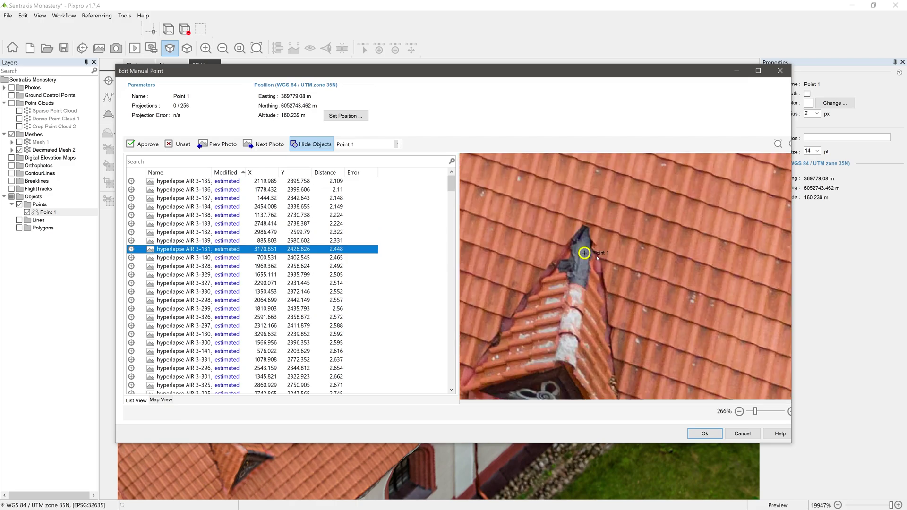
{"action": "key", "text": "Down"}
{"action": "key", "text": "Down"}
{"action": "key", "text": "Down"}
{"action": "key", "text": "Down"}
{"action": "key", "text": "Down"}
{"action": "key", "text": "Down"}
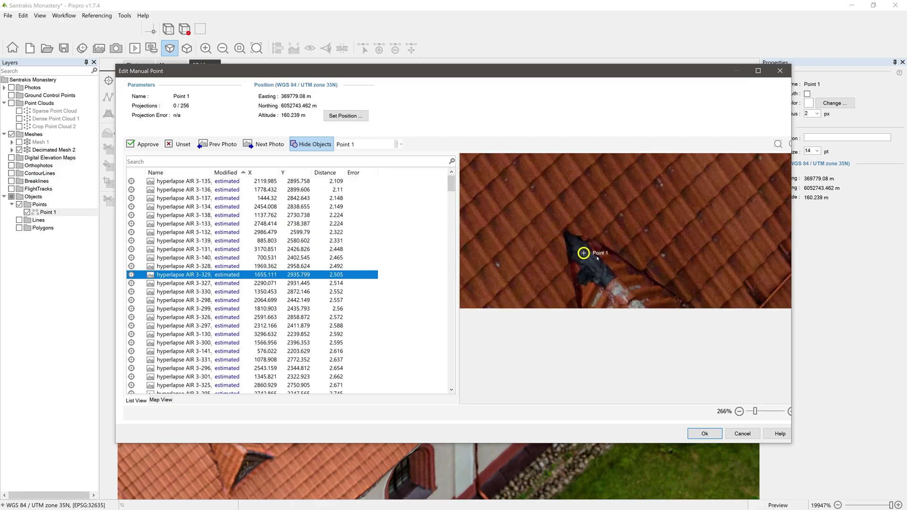
{"action": "key", "text": "Down"}
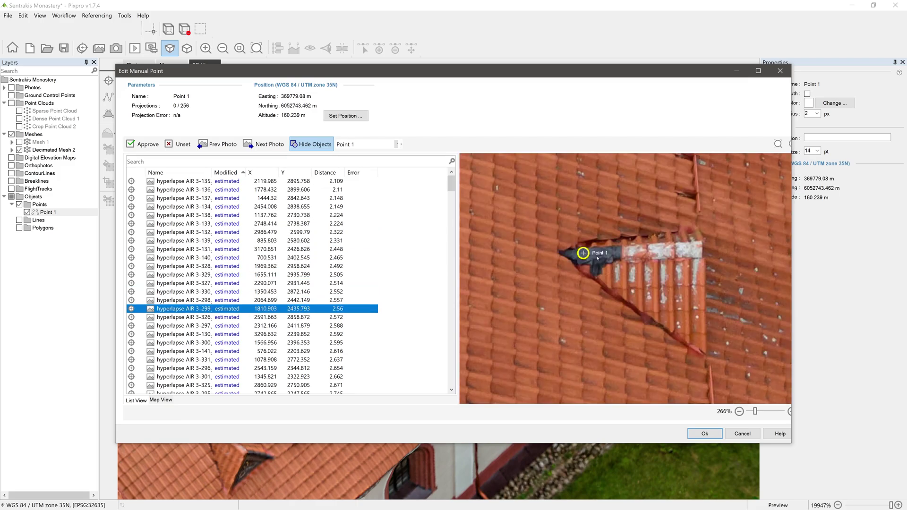
{"action": "left_click", "coordinate": [704, 433]}
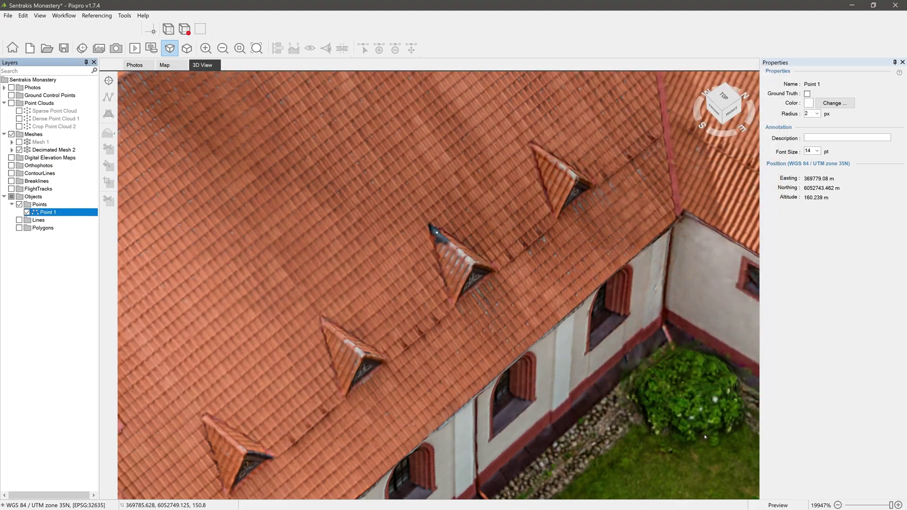
Rename the point as Inspect 1 and edit its position slightly further down the dormer's dark ridge patch.
{"action": "right_click", "coordinate": [62, 213]}
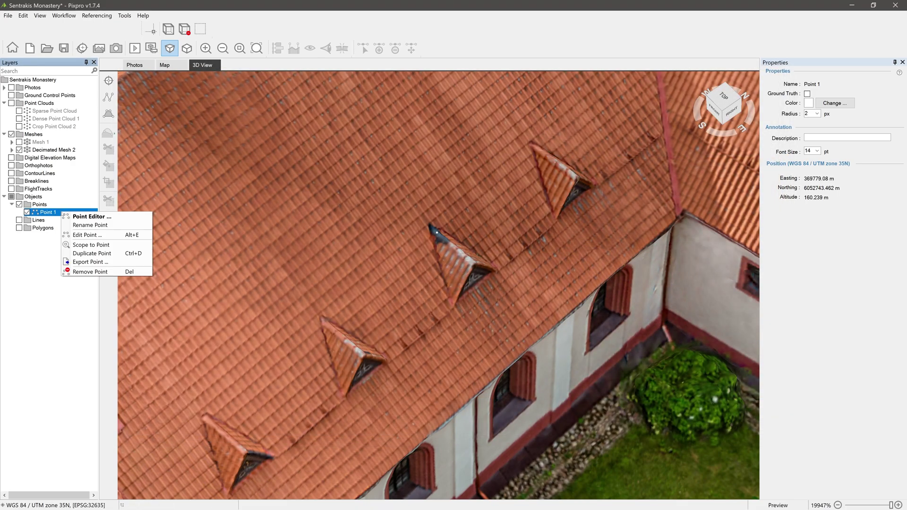
{"action": "left_click", "coordinate": [90, 226]}
{"action": "type", "text": "Inspect 1"}
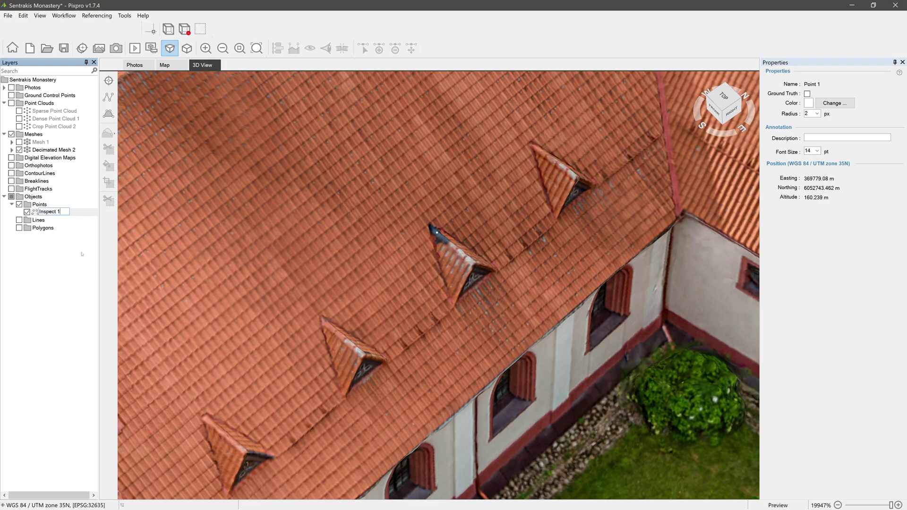
{"action": "key", "text": "Return"}
{"action": "right_click", "coordinate": [55, 213]}
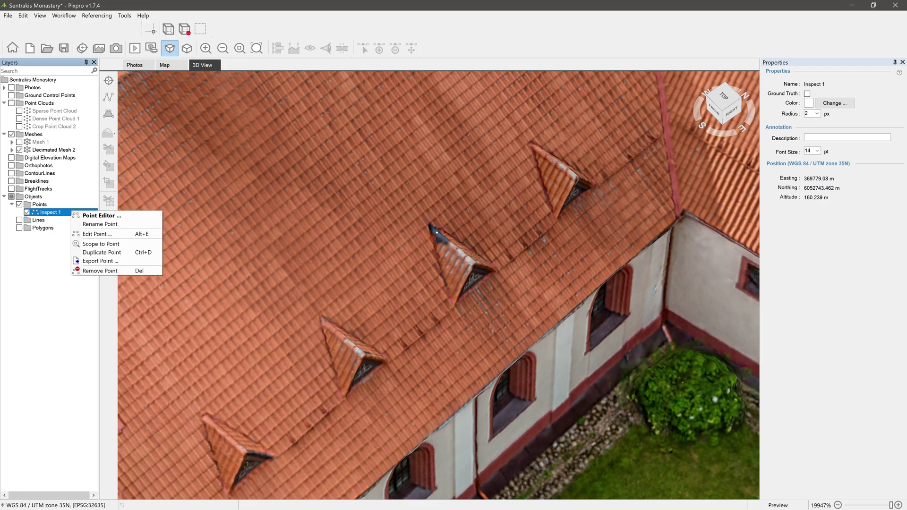
{"action": "left_click", "coordinate": [108, 234]}
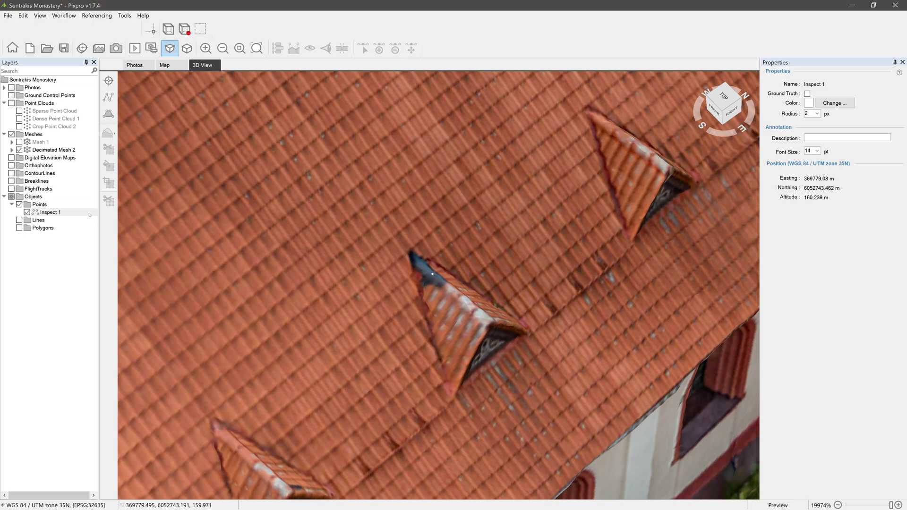
Scope the 3D view to the Inspect 1 point to bring its dormer into close view.
{"action": "right_click", "coordinate": [58, 212]}
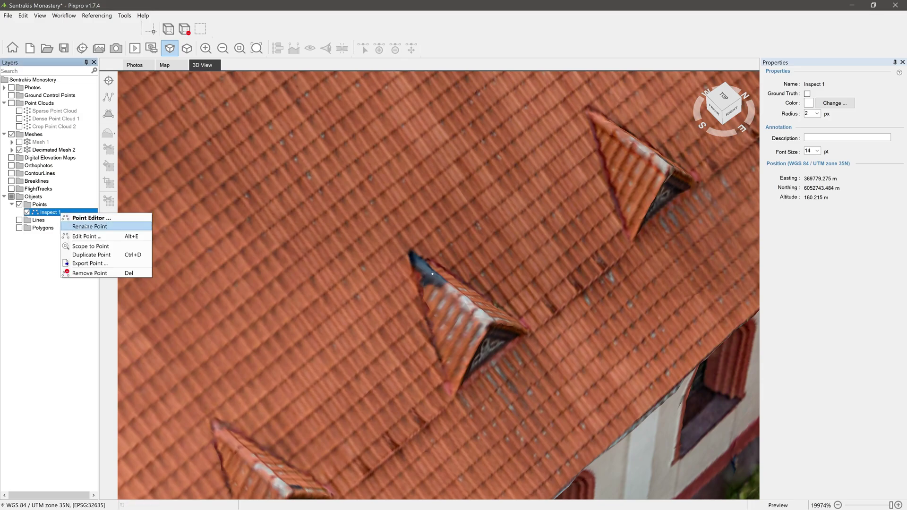
{"action": "left_click", "coordinate": [102, 247]}
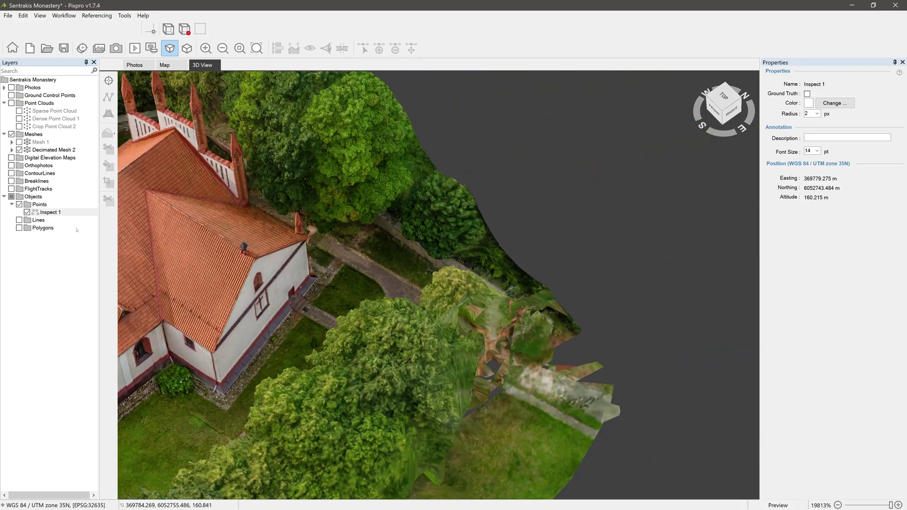
{"action": "right_click", "coordinate": [59, 212]}
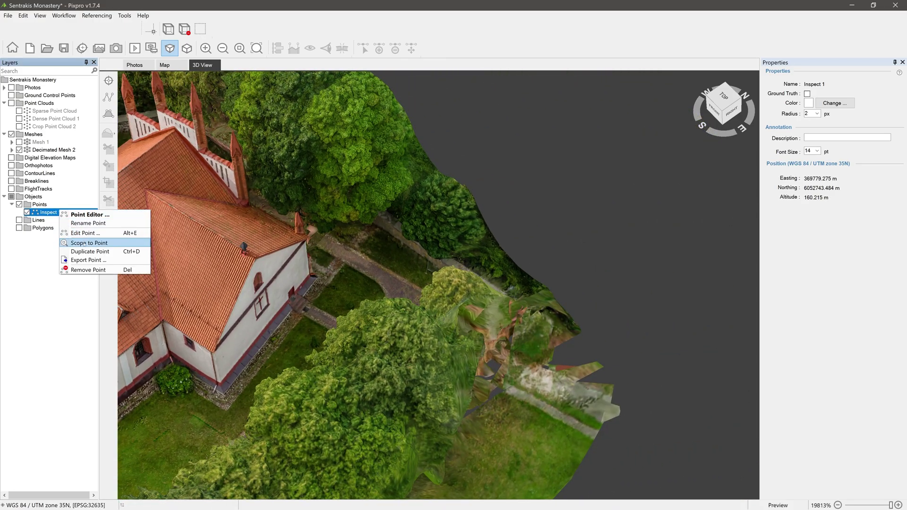
{"action": "left_click", "coordinate": [85, 243]}
{"action": "left_click_drag", "start_coordinate": [398, 324], "coordinate": [347, 297]}
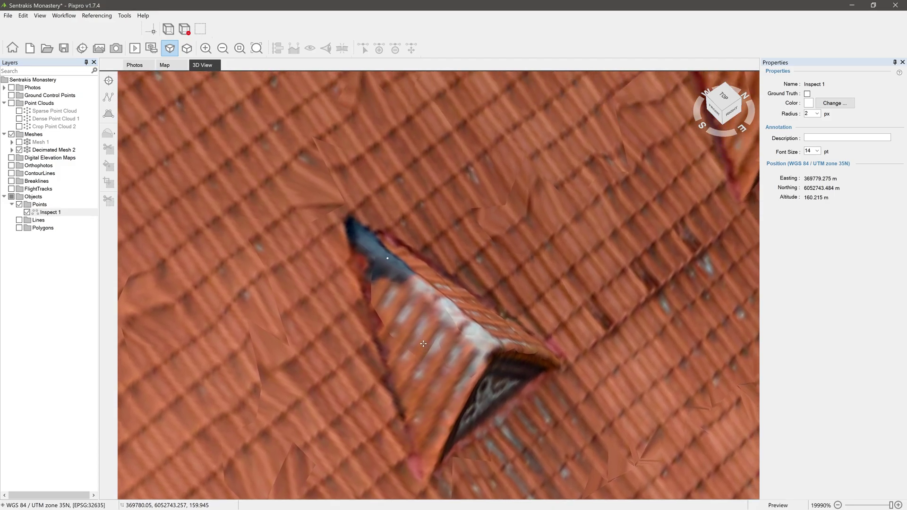
Duplicate the Inspect 1 point and compare the properties of the original and its copy.
{"action": "right_click", "coordinate": [73, 214]}
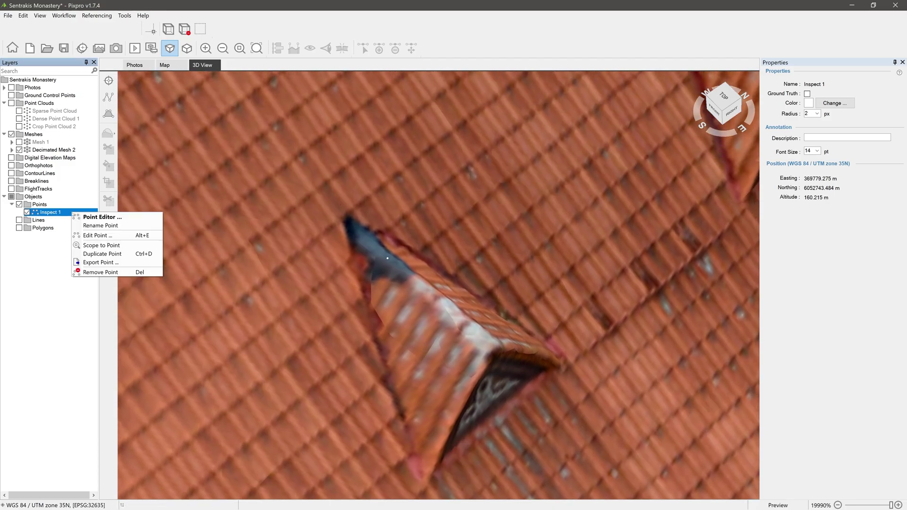
{"action": "left_click", "coordinate": [115, 254]}
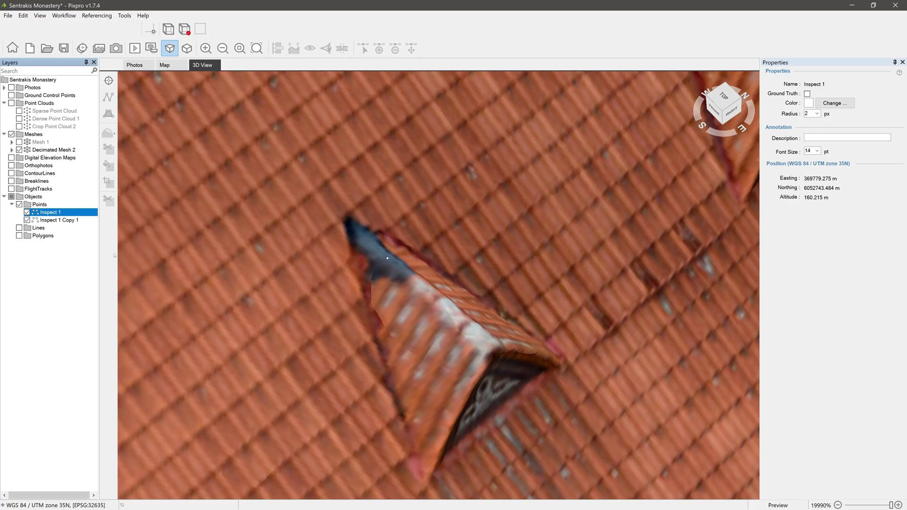
{"action": "left_click", "coordinate": [71, 220]}
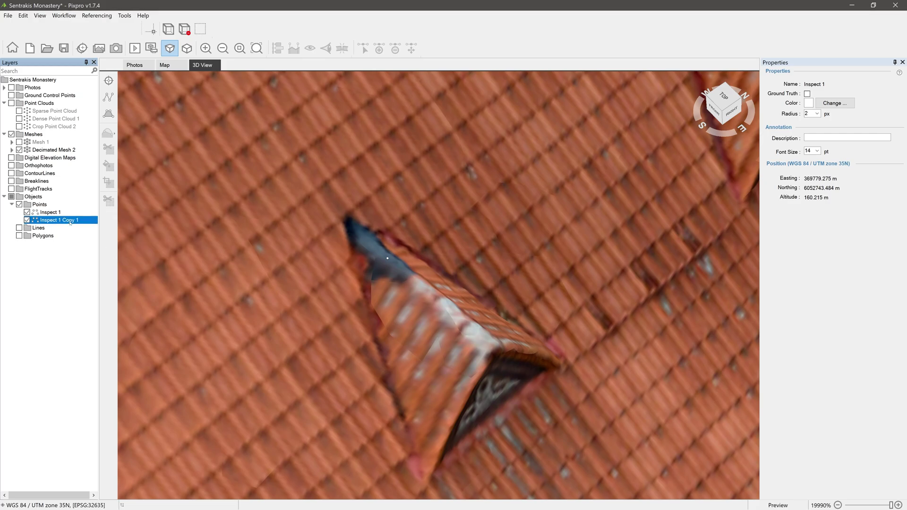
{"action": "left_click", "coordinate": [70, 213]}
{"action": "left_click", "coordinate": [76, 221]}
Remove the duplicate of the Inspect 1 point, keeping the original.
{"action": "right_click", "coordinate": [75, 221]}
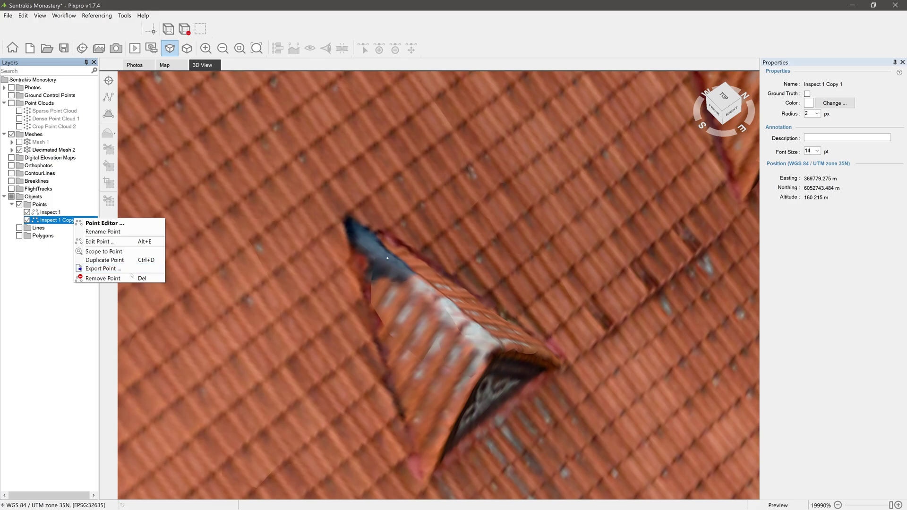
{"action": "left_click", "coordinate": [131, 279]}
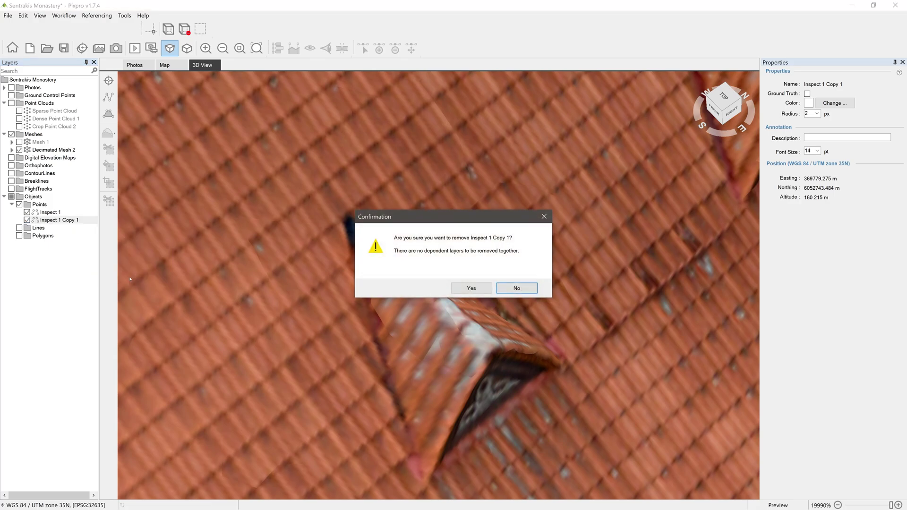
{"action": "left_click", "coordinate": [467, 288]}
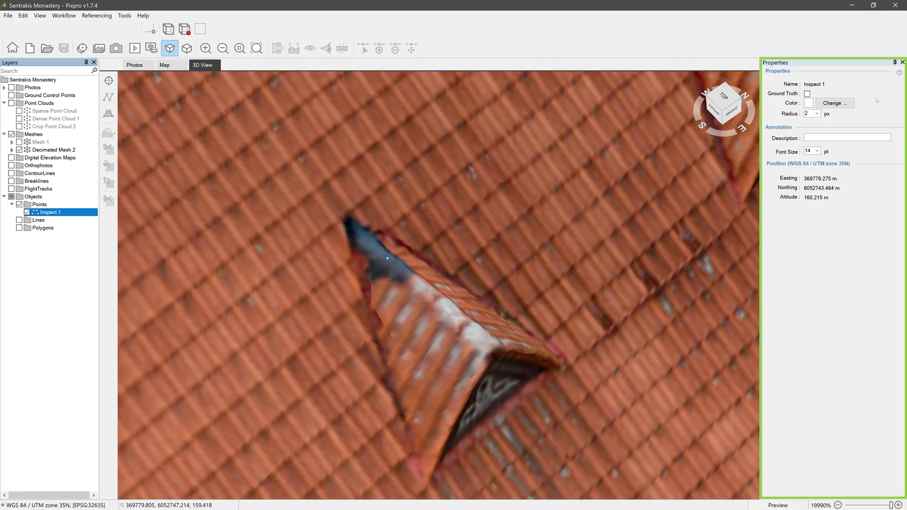
Change the Inspect 1 point's color to cyan from the basic colors.
{"action": "left_click", "coordinate": [873, 102]}
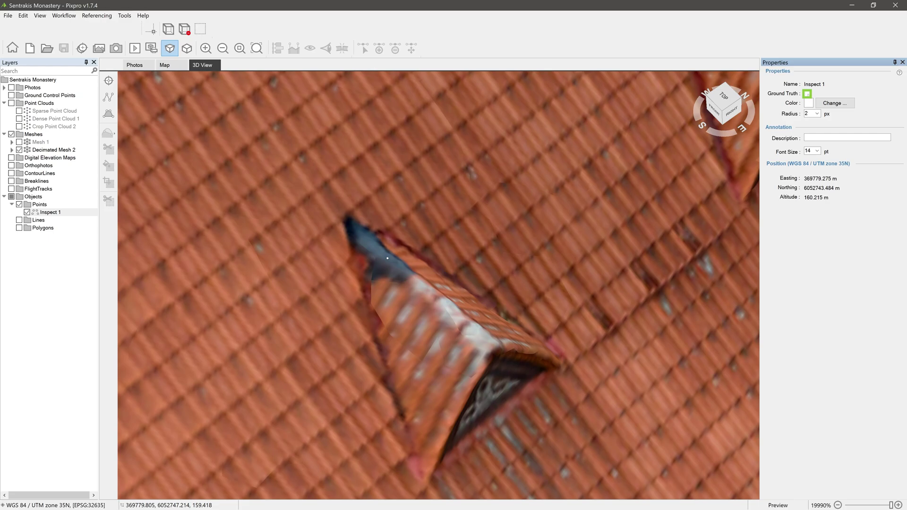
{"action": "left_click", "coordinate": [833, 102]}
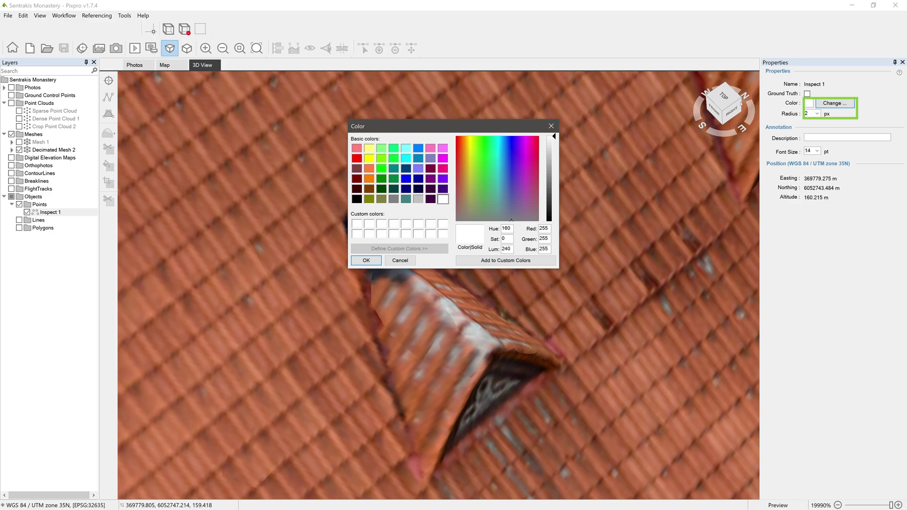
{"action": "left_click", "coordinate": [407, 159]}
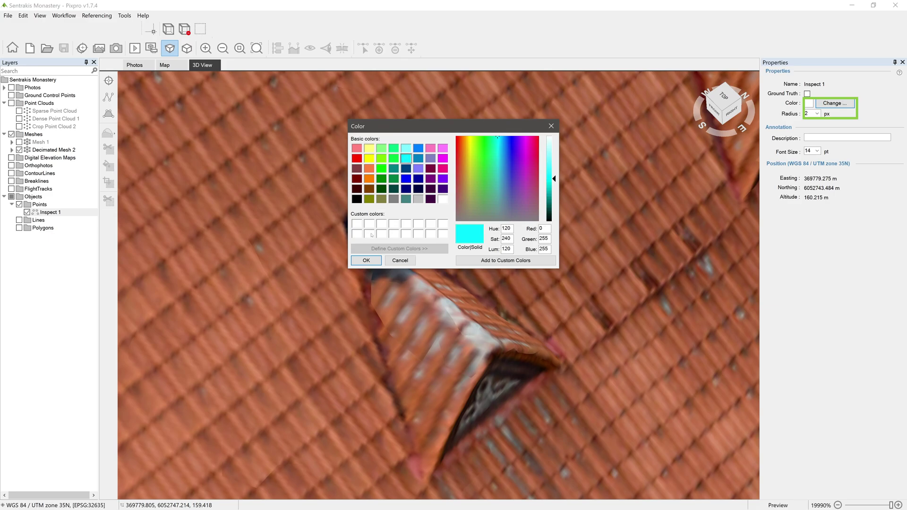
{"action": "left_click", "coordinate": [367, 261]}
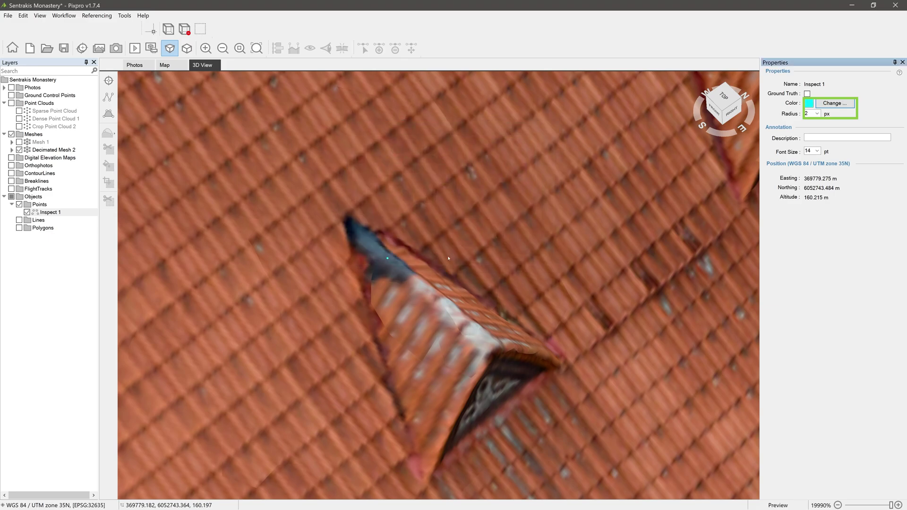
Set the Inspect 1 point's radius to 10 px.
{"action": "left_click", "coordinate": [817, 114]}
{"action": "left_click", "coordinate": [817, 113]}
{"action": "type", "text": "10"}
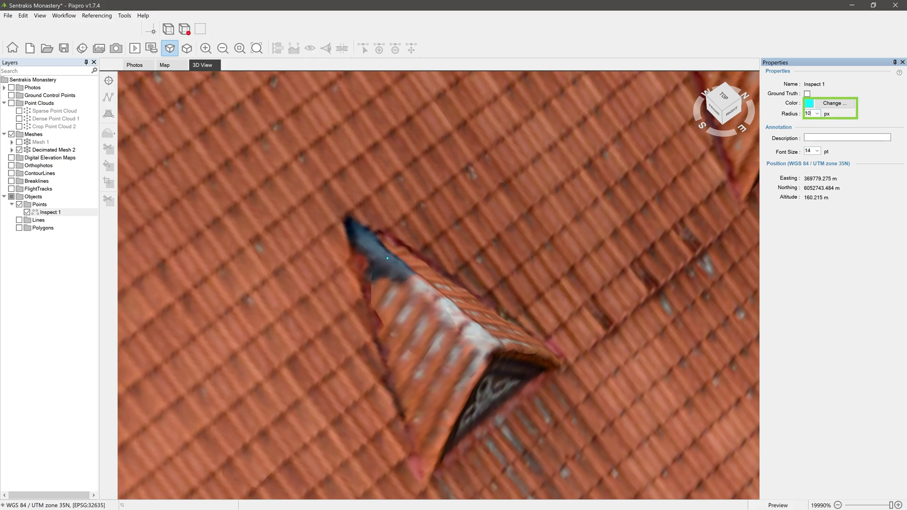
{"action": "key", "text": "Return"}
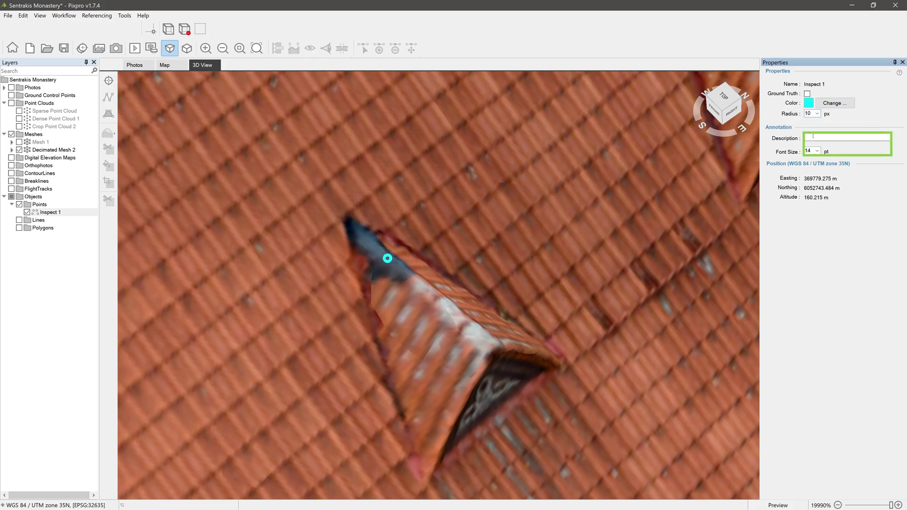
Annotate the Inspect 1 point with the description "Missing Roof Shingles" at a font size of 24 pt.
{"action": "type", "text": "Missing Roof Shingles"}
{"action": "left_click", "coordinate": [817, 151]}
{"action": "left_click", "coordinate": [813, 188]}
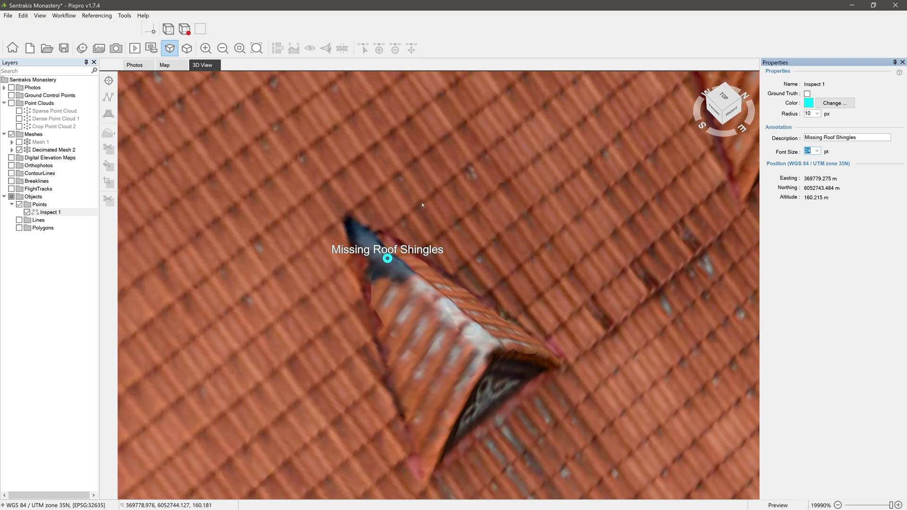
Draw a two-point line about 30.6 m long along the main roof's ridge, from the spired gable to the adjoining lower wing.
{"action": "left_click_drag", "start_coordinate": [367, 212], "coordinate": [526, 211]}
{"action": "scroll", "coordinate": [417, 214], "scroll_direction": "down", "scroll_amount": 10}
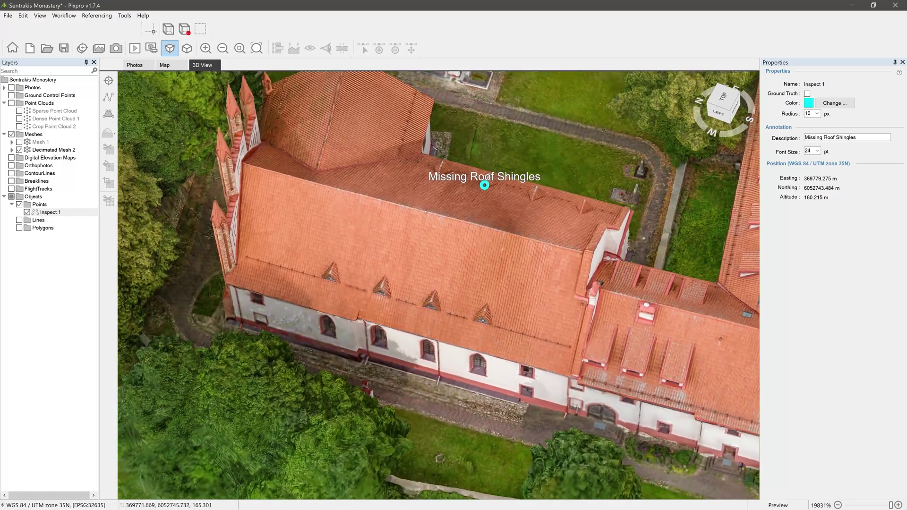
{"action": "scroll", "coordinate": [449, 222], "scroll_direction": "up", "scroll_amount": 4}
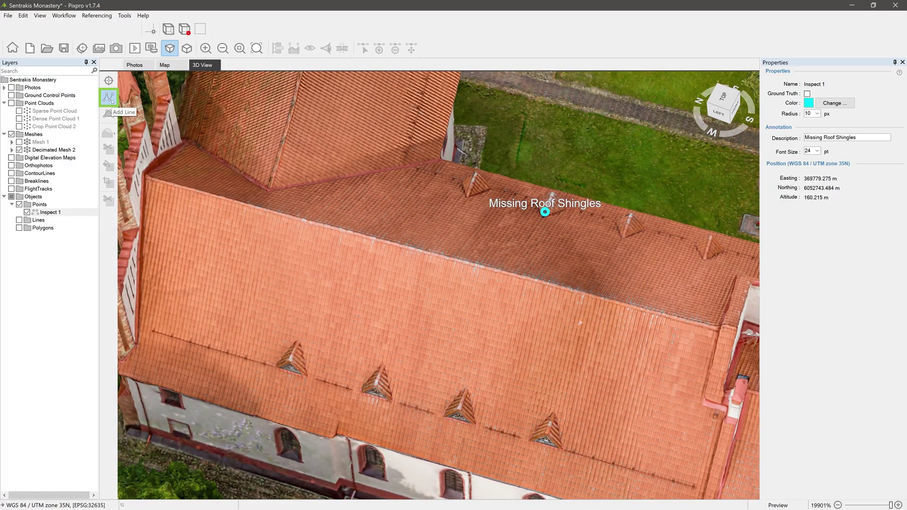
{"action": "right_click", "coordinate": [52, 221]}
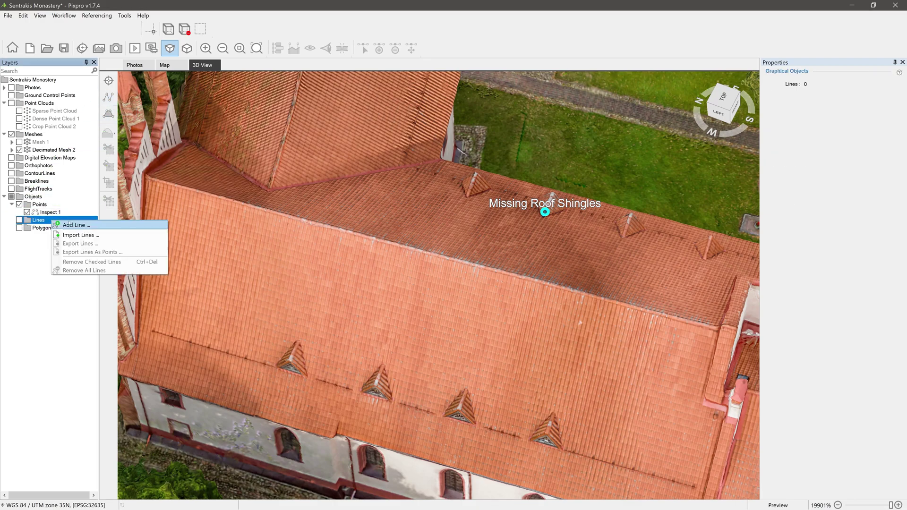
{"action": "left_click", "coordinate": [73, 225]}
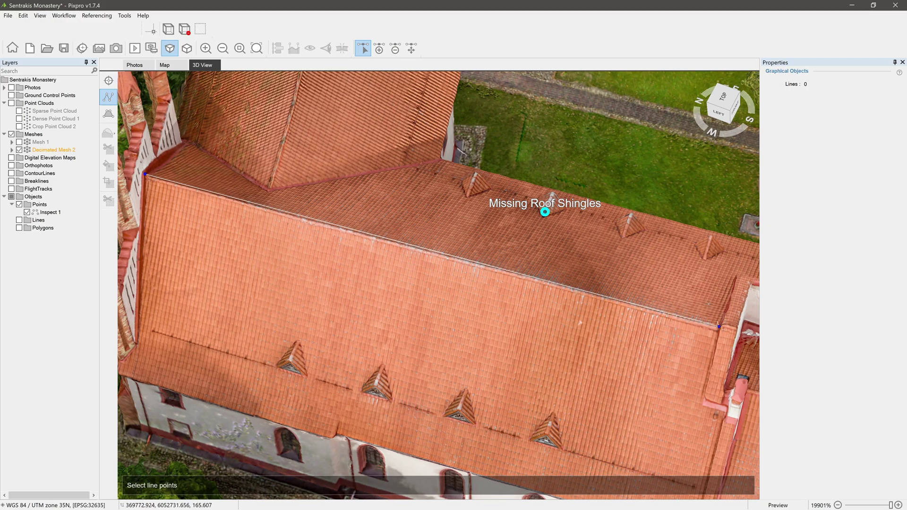
{"action": "left_click", "coordinate": [718, 325]}
{"action": "right_click", "coordinate": [706, 297]}
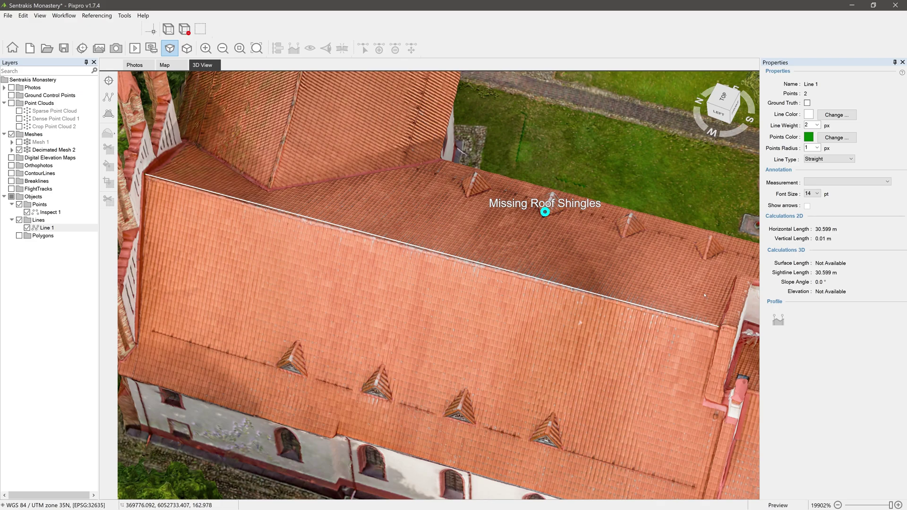
Open the ridge line in the Line Editor and review its Point 1 across the estimated photo projections.
{"action": "left_click_drag", "start_coordinate": [730, 136], "coordinate": [737, 137]}
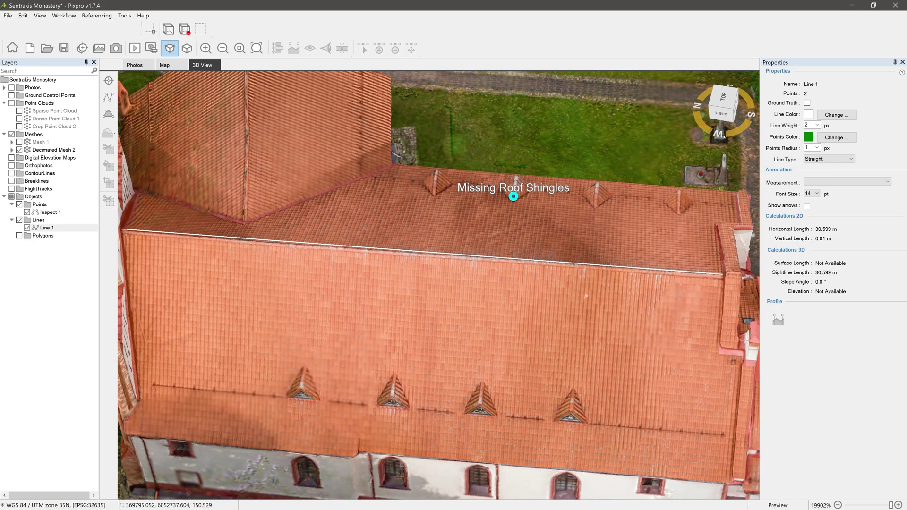
{"action": "right_click", "coordinate": [54, 228]}
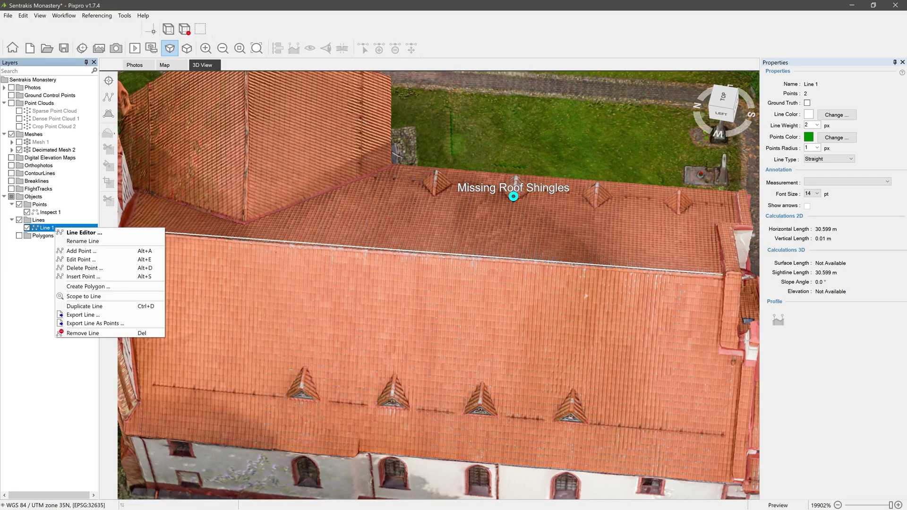
{"action": "left_click", "coordinate": [81, 232]}
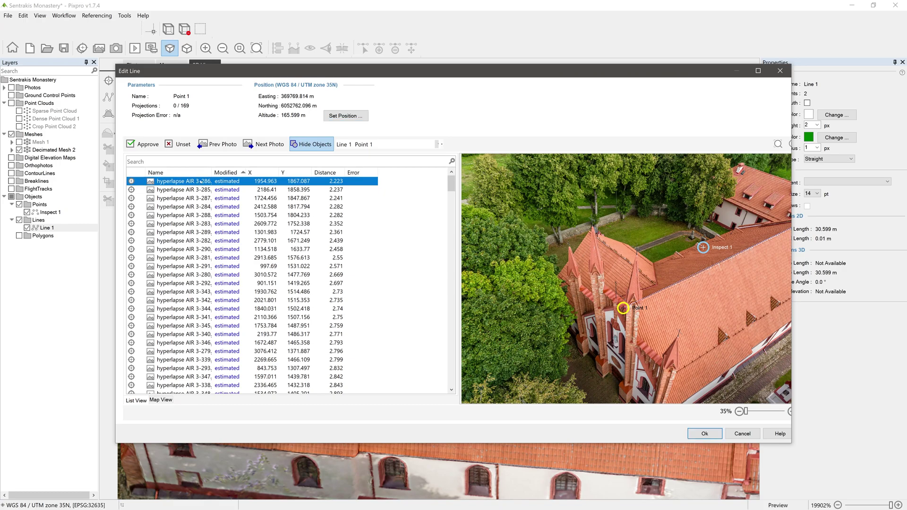
{"action": "key", "text": "Down"}
{"action": "key", "text": "Down"}
{"action": "key", "text": "Down"}
{"action": "key", "text": "Down"}
{"action": "key", "text": "Down"}
{"action": "key", "text": "Down"}
{"action": "key", "text": "Down"}
{"action": "key", "text": "Down"}
{"action": "key", "text": "Down"}
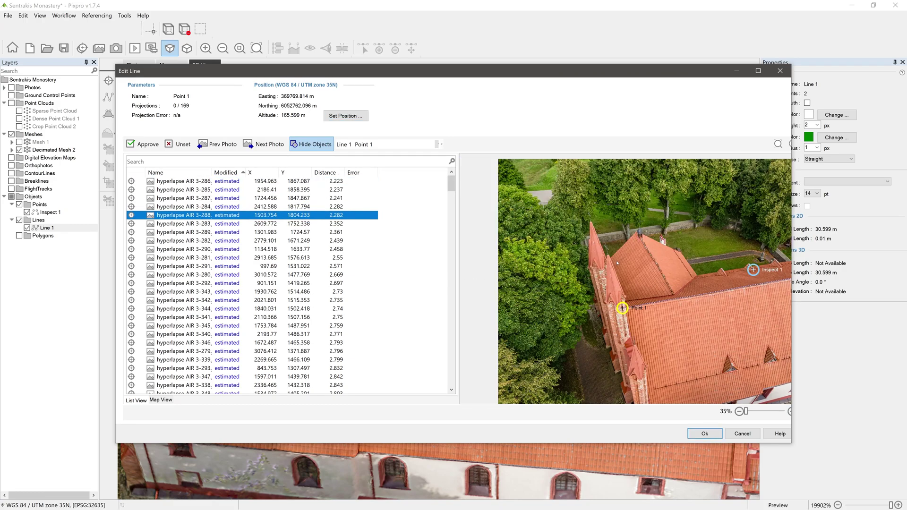
{"action": "key", "text": "Down"}
{"action": "key", "text": "Down"}
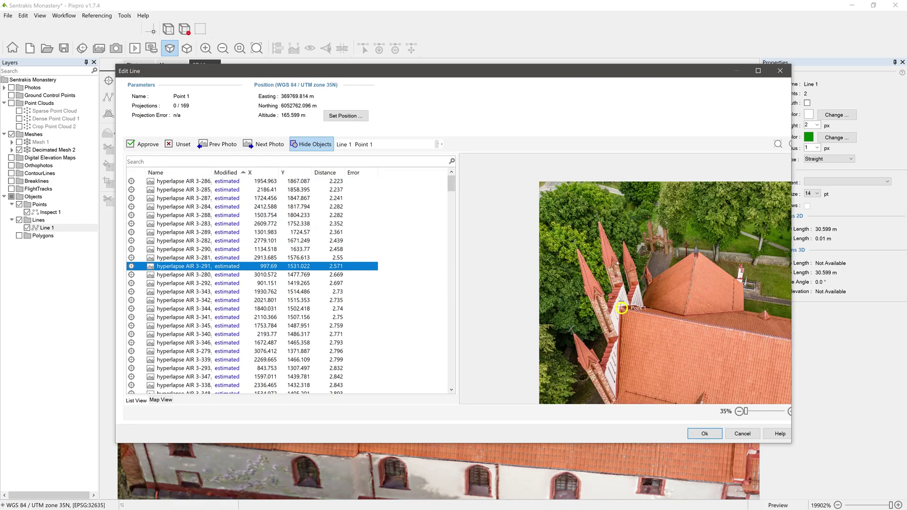
{"action": "key", "text": "Down"}
{"action": "key", "text": "Down"}
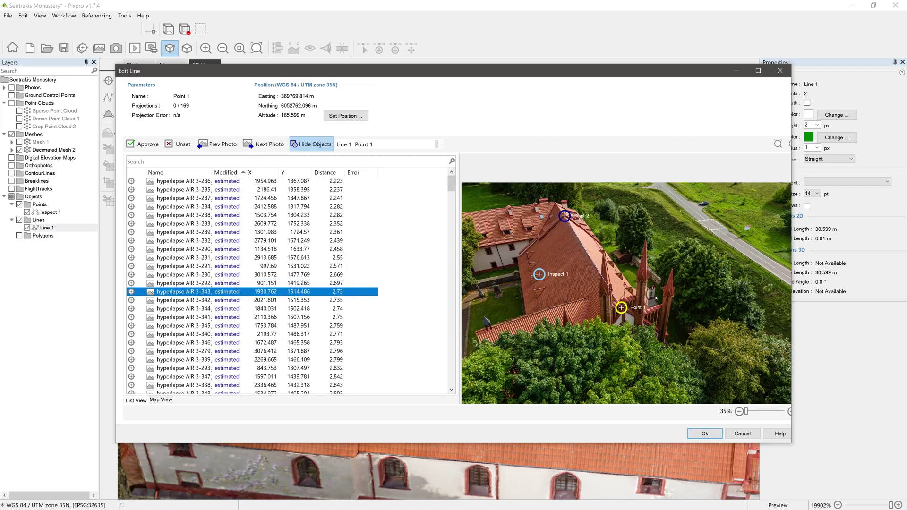
{"action": "key", "text": "Down"}
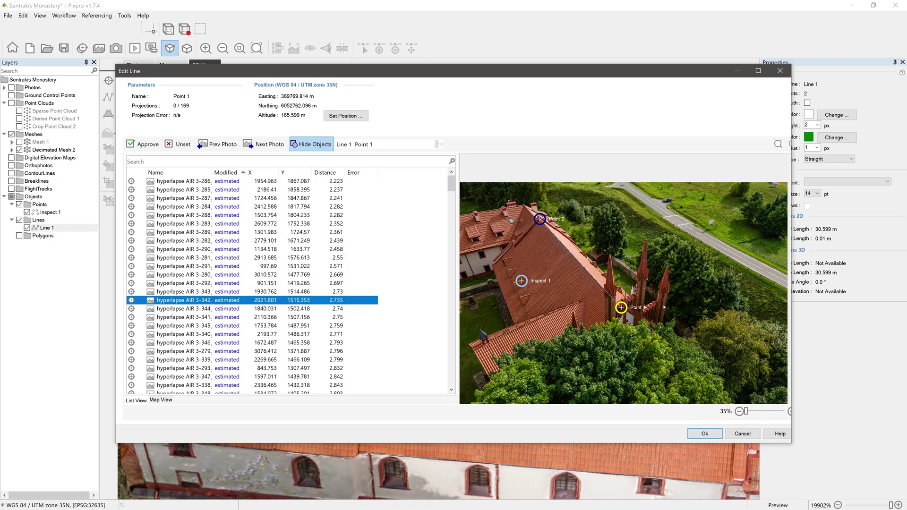
{"action": "left_click", "coordinate": [704, 434]}
Rename the ridge line as 123.
{"action": "right_click", "coordinate": [53, 228]}
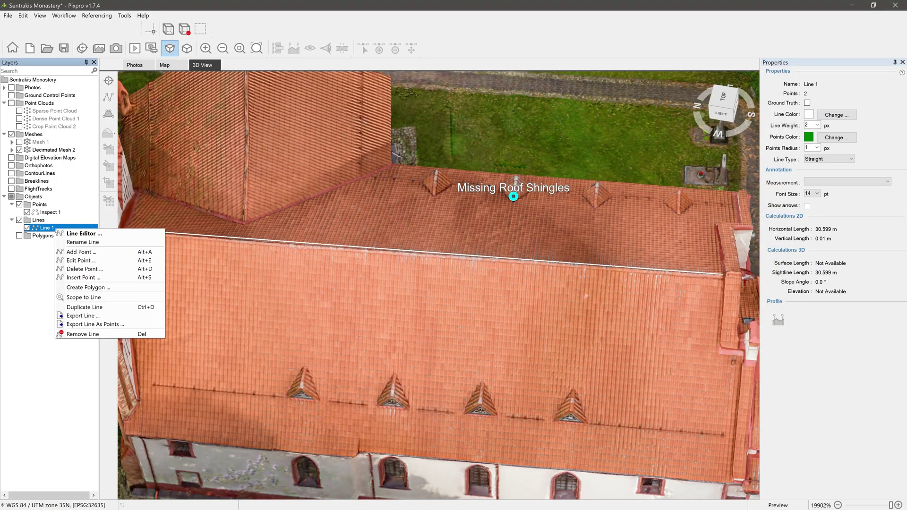
{"action": "left_click", "coordinate": [83, 242]}
{"action": "type", "text": "123"}
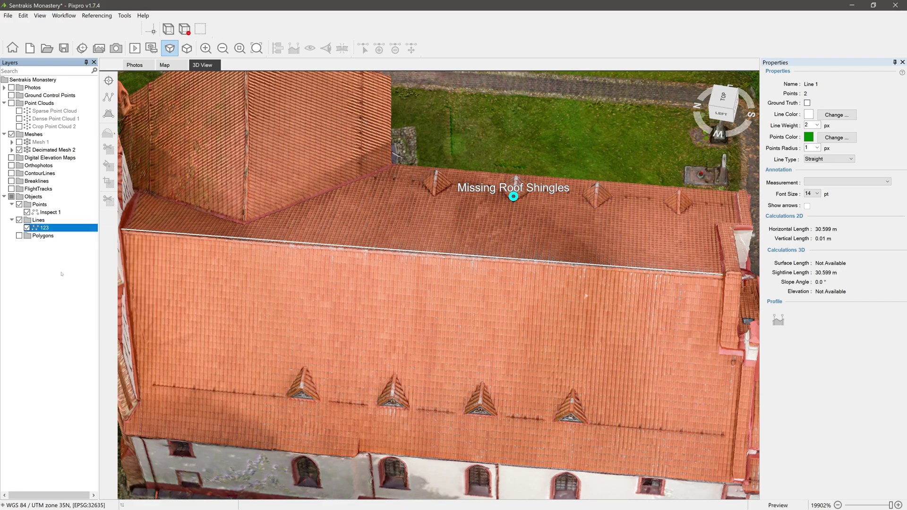
{"action": "left_click", "coordinate": [51, 227]}
Add a point to line 123 beyond its spired-gable end, extending the line down the gable edge.
{"action": "right_click", "coordinate": [72, 229]}
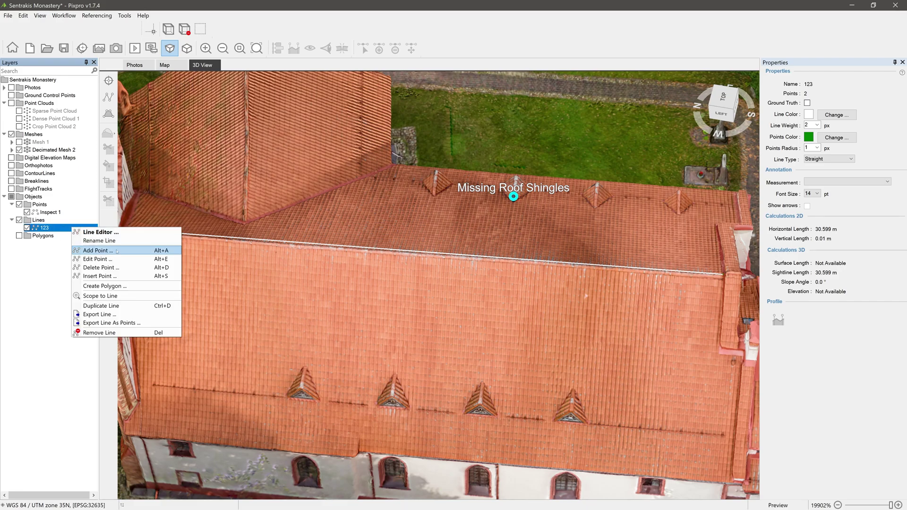
{"action": "left_click", "coordinate": [98, 250]}
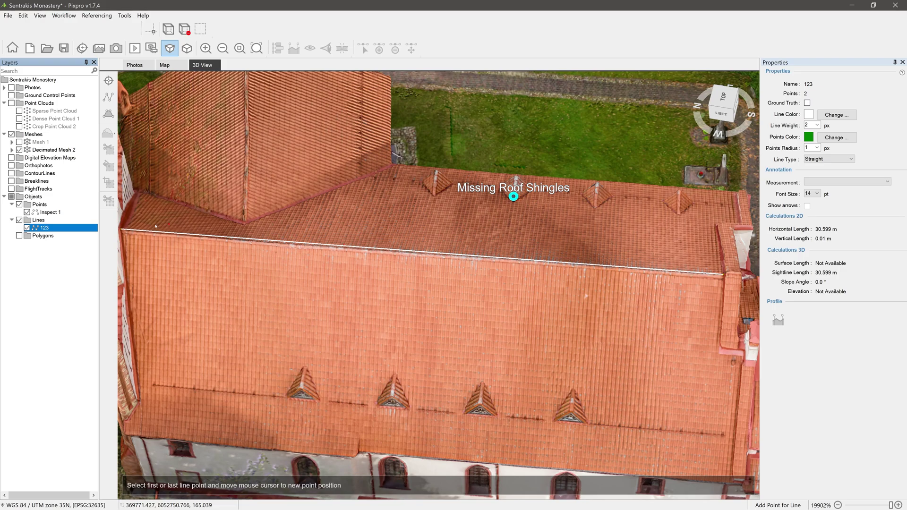
{"action": "left_click", "coordinate": [122, 229]}
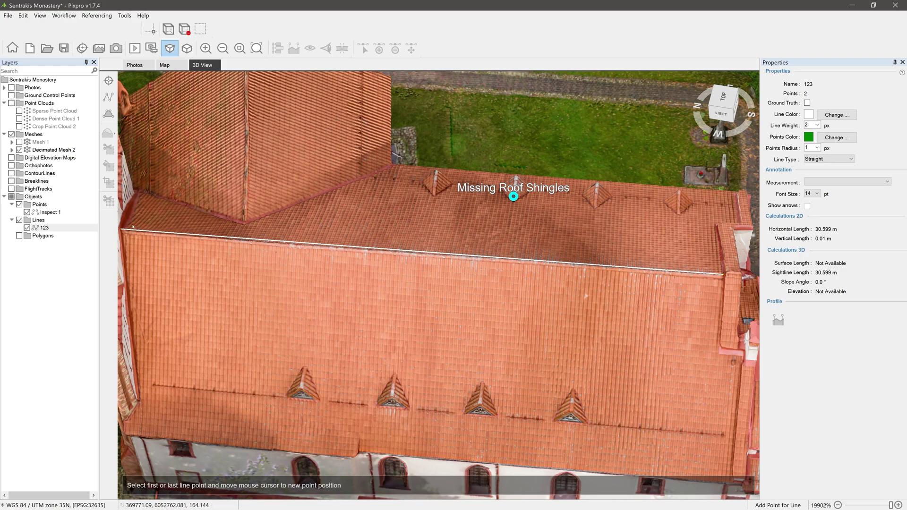
{"action": "left_click", "coordinate": [137, 193]}
Extend line 123 from its other ridge end with a point down the roof edge beside the lower wing.
{"action": "scroll", "coordinate": [248, 220], "scroll_direction": "down", "scroll_amount": 1}
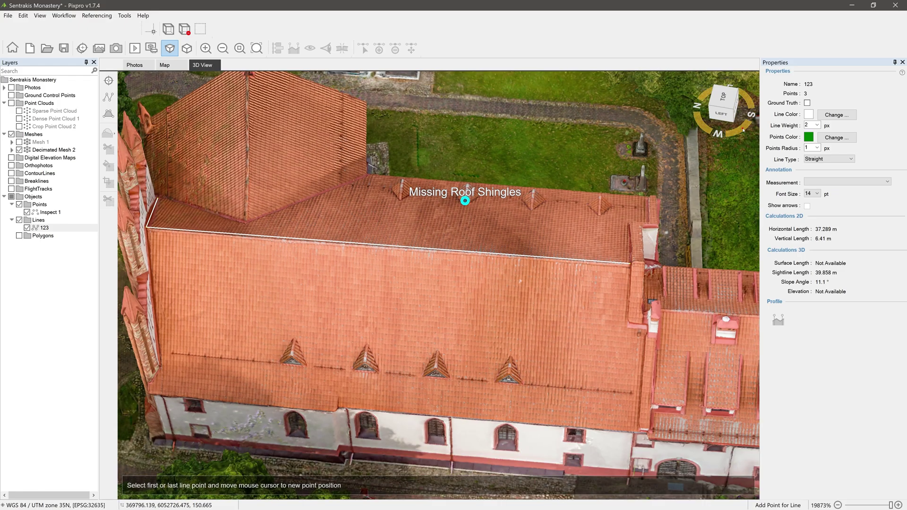
{"action": "left_click_drag", "start_coordinate": [743, 131], "coordinate": [697, 37]}
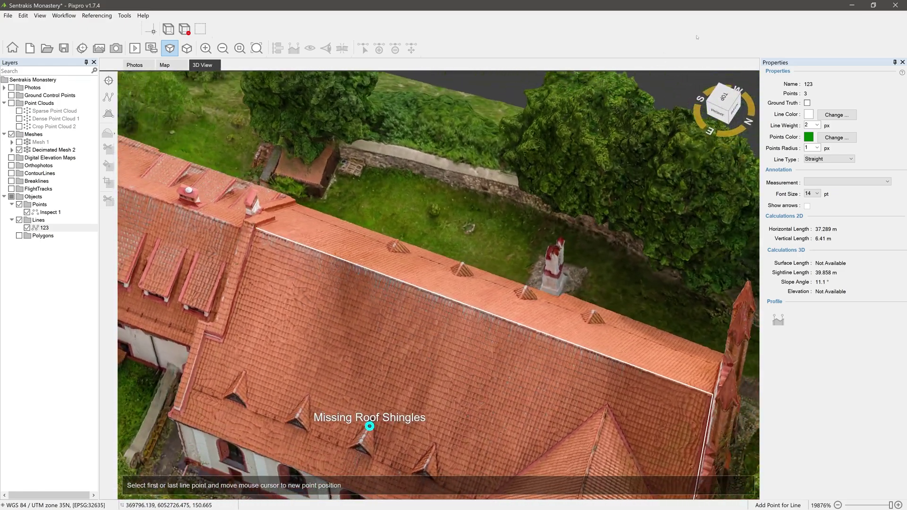
{"action": "left_click", "coordinate": [255, 229]}
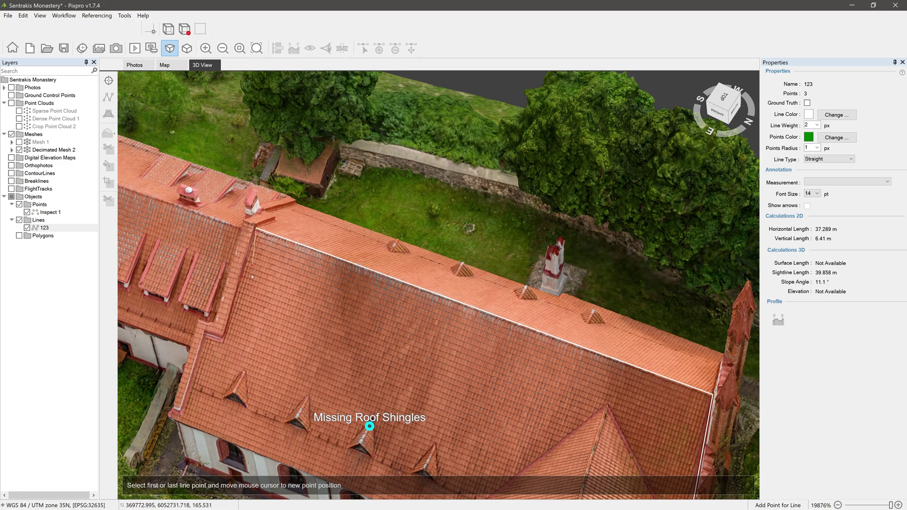
{"action": "left_click", "coordinate": [224, 339]}
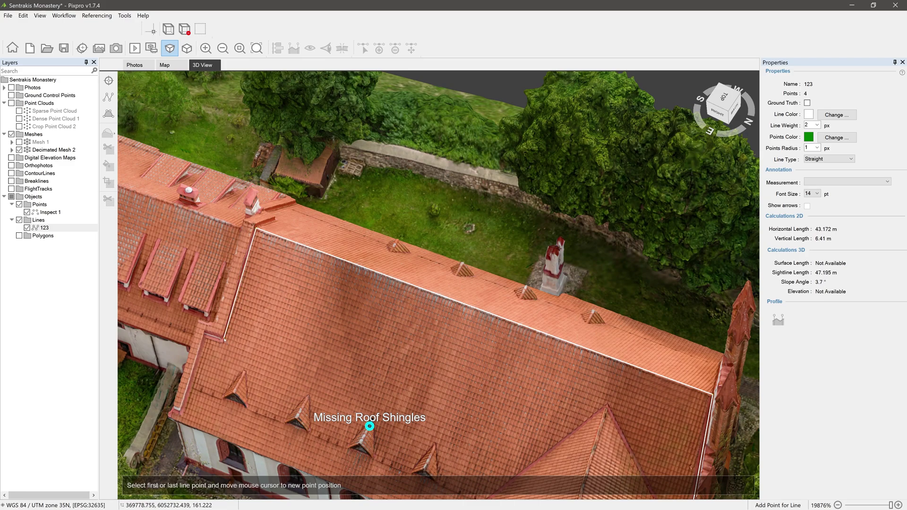
Move line 123's end point from the roof edge beside the lower wing onto the open roof slope.
{"action": "middle_click_drag", "start_coordinate": [319, 293], "coordinate": [289, 165]}
{"action": "right_click", "coordinate": [50, 227]}
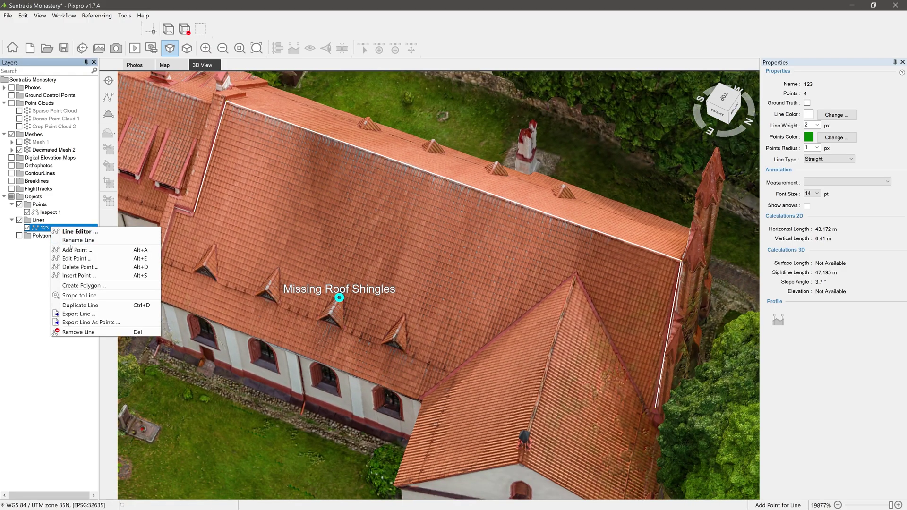
{"action": "left_click", "coordinate": [77, 258]}
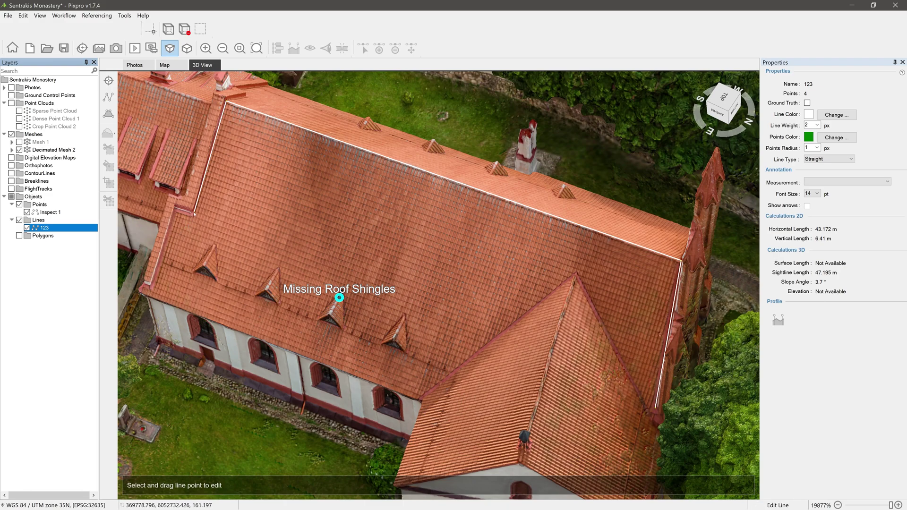
{"action": "left_click_drag", "start_coordinate": [194, 211], "coordinate": [271, 212]}
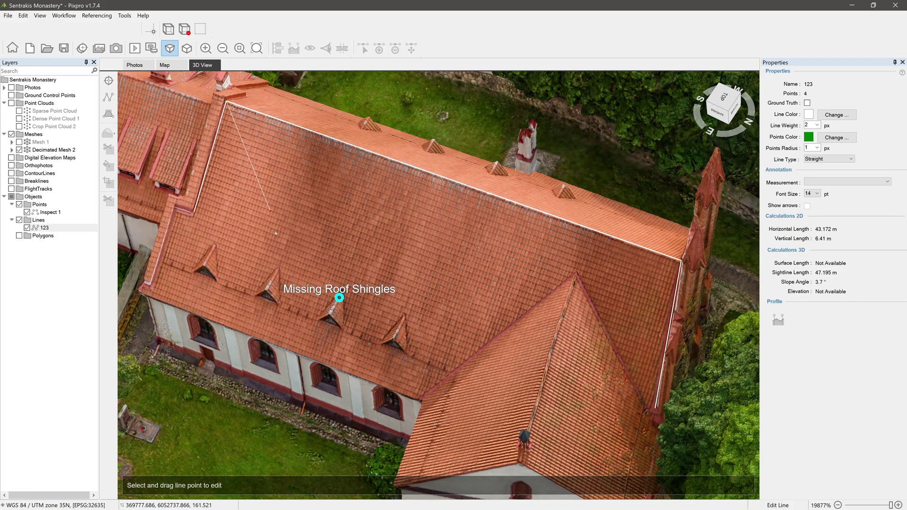
{"action": "right_click", "coordinate": [275, 233]}
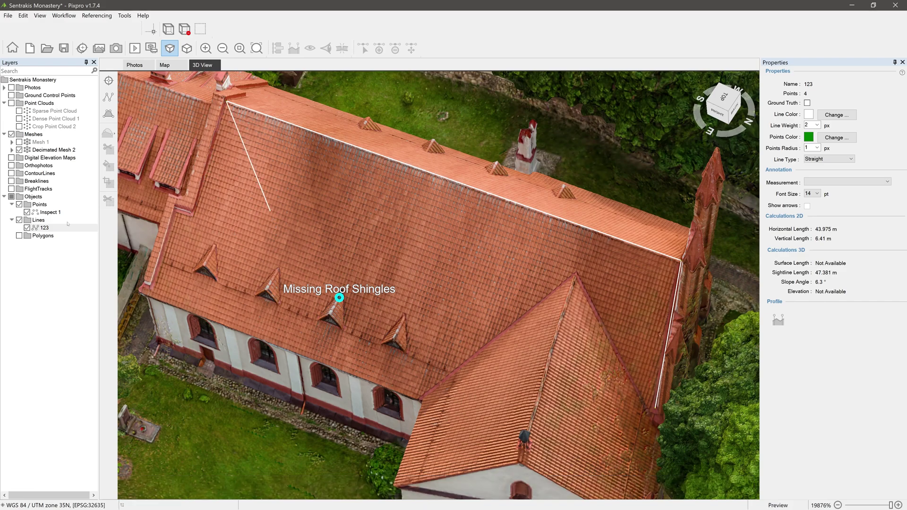
Delete the two added end points of line 123, leaving only the segment along the ridge.
{"action": "right_click", "coordinate": [48, 227]}
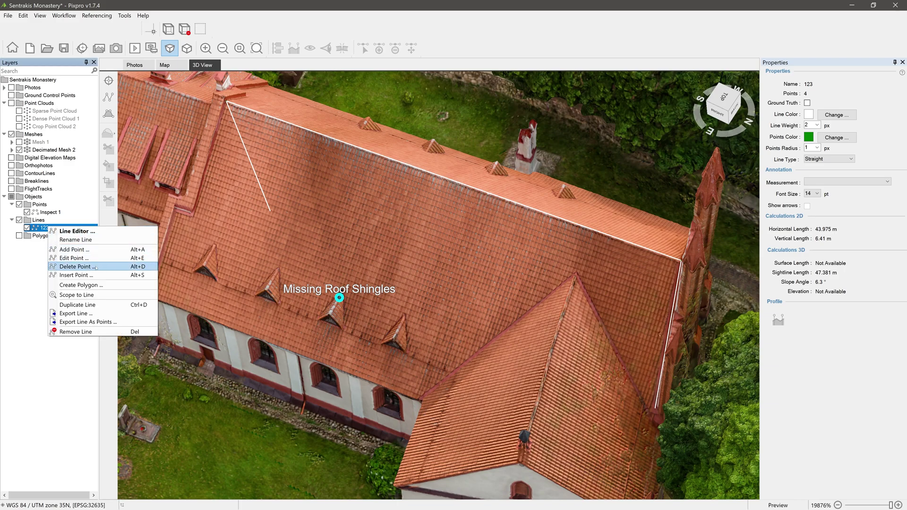
{"action": "left_click", "coordinate": [75, 266]}
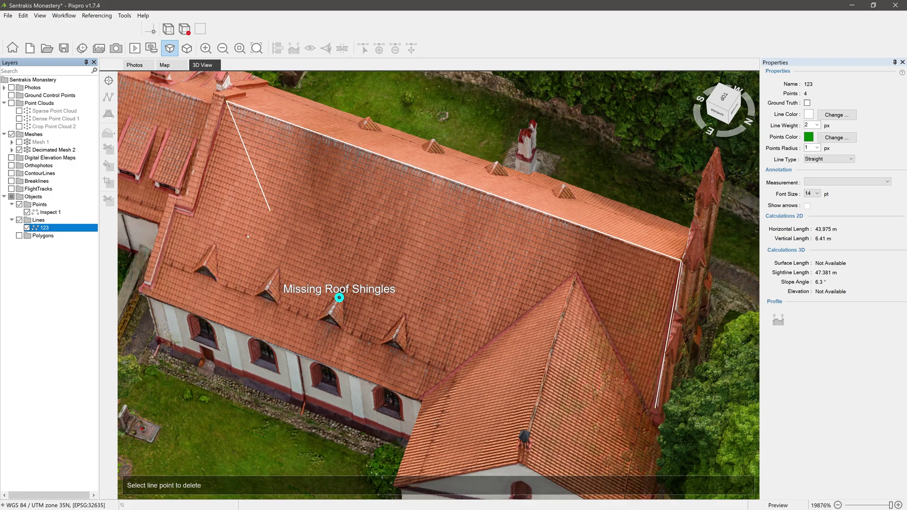
{"action": "left_click", "coordinate": [270, 212]}
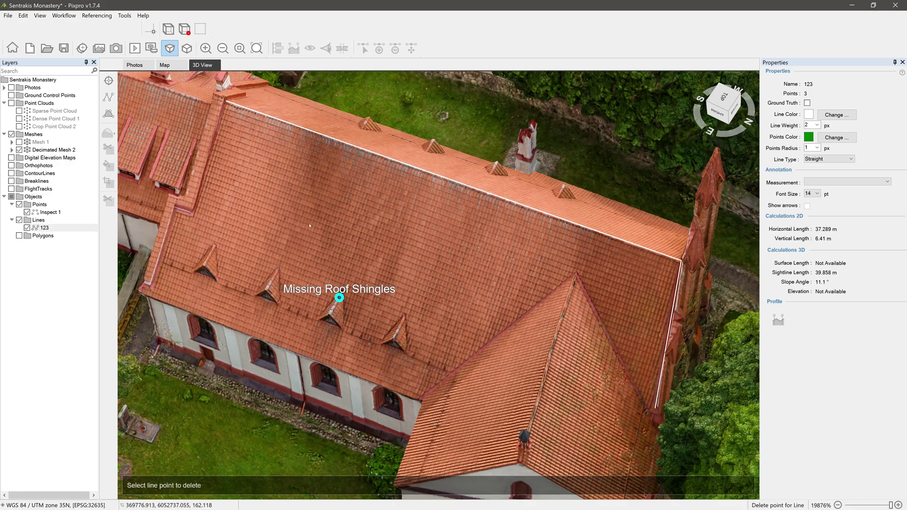
{"action": "left_click", "coordinate": [655, 410]}
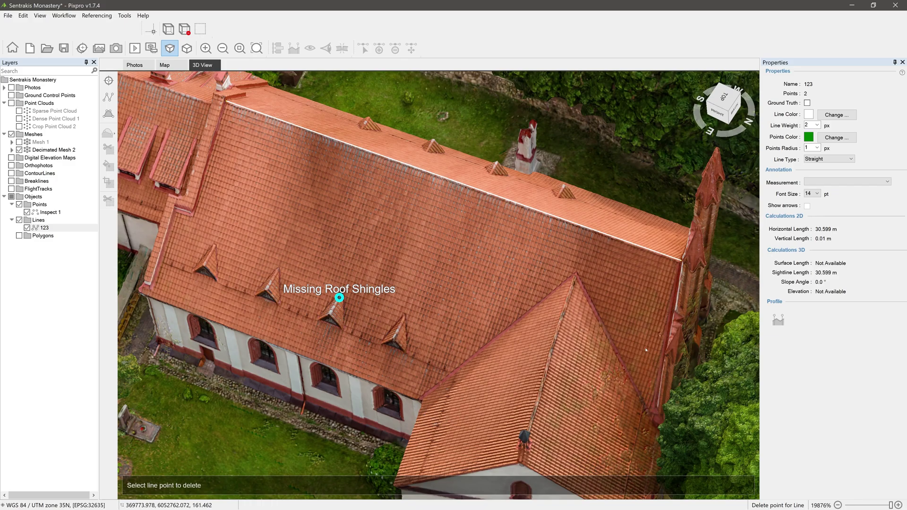
Insert four intermediate points into line 123 on the roof slope above the Missing Roof Shingles point.
{"action": "left_click", "coordinate": [707, 100]}
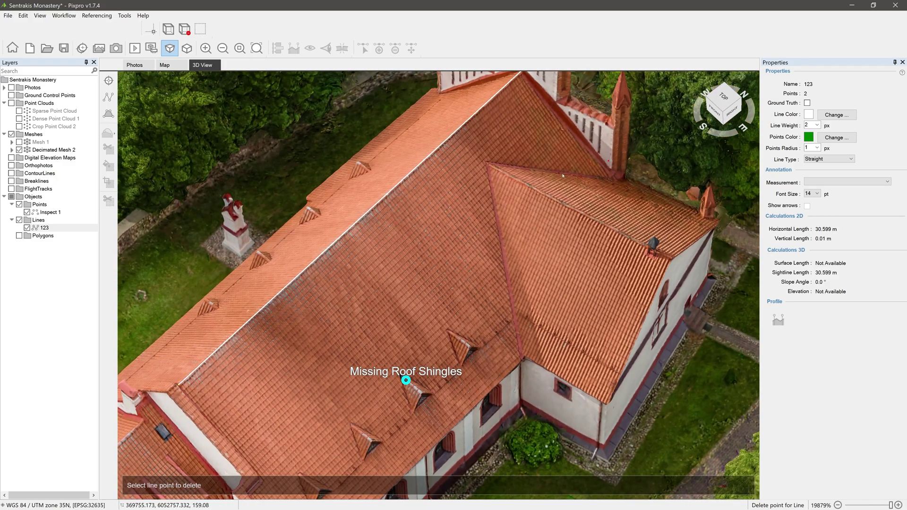
{"action": "right_click", "coordinate": [47, 228]}
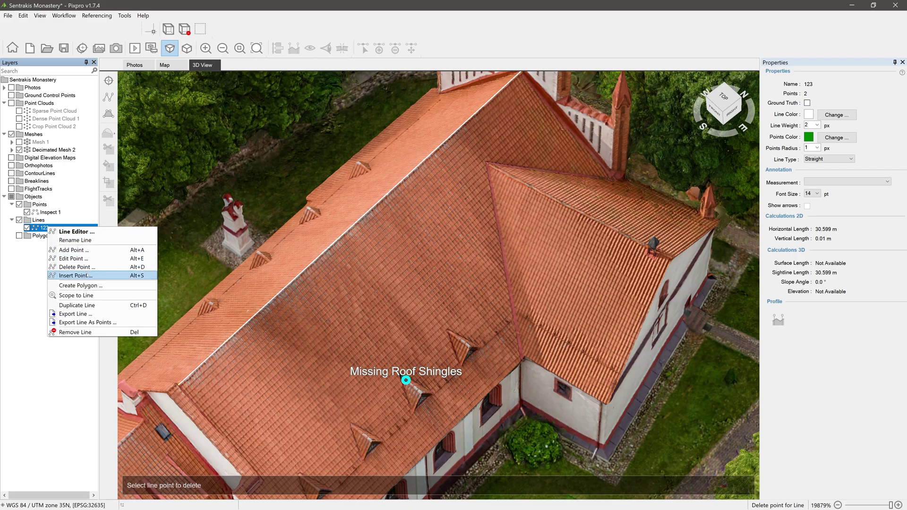
{"action": "left_click", "coordinate": [88, 275]}
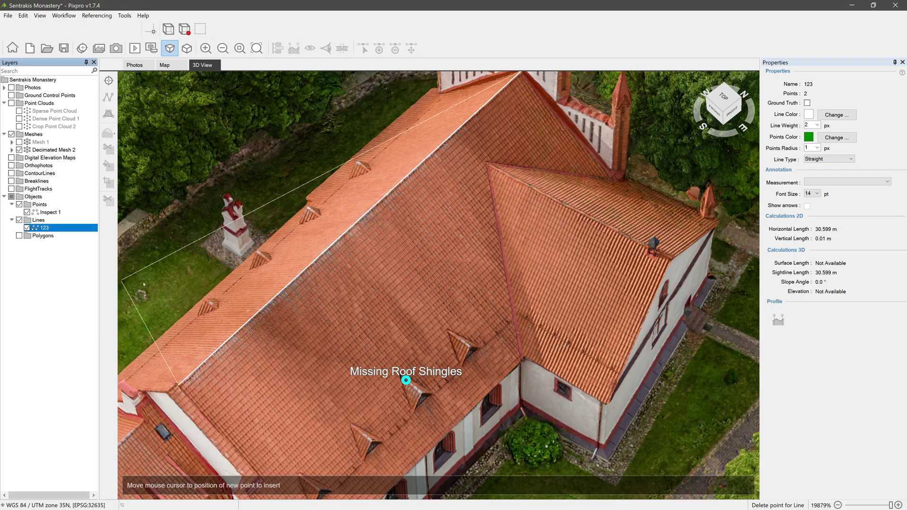
{"action": "left_click", "coordinate": [387, 307]}
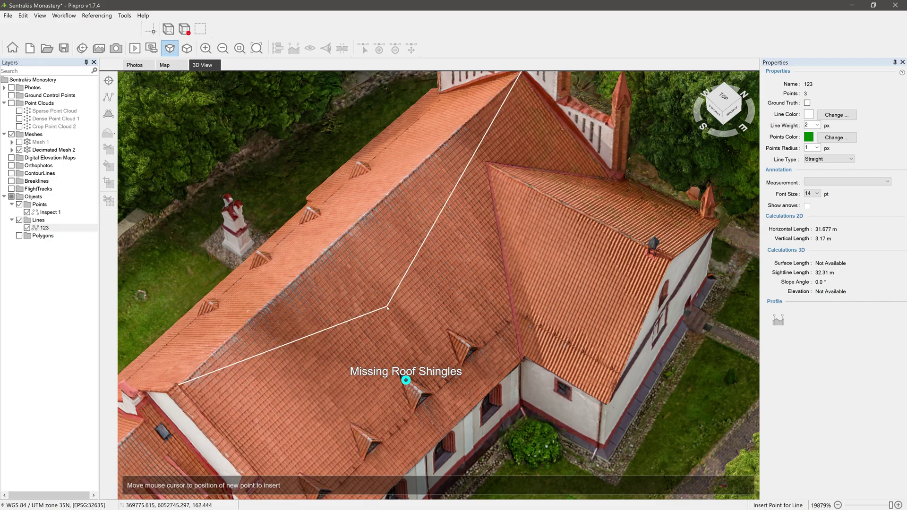
{"action": "left_click", "coordinate": [401, 218]}
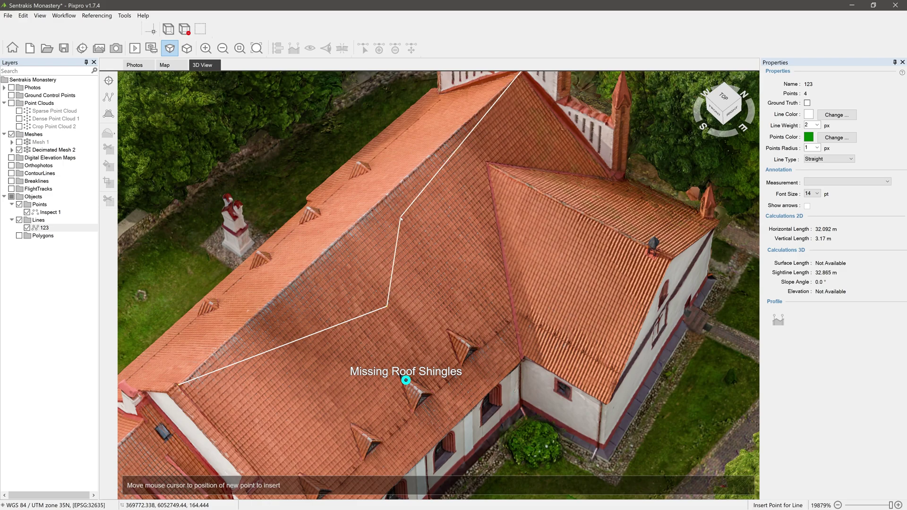
{"action": "left_click", "coordinate": [301, 369]}
{"action": "left_click", "coordinate": [432, 266]}
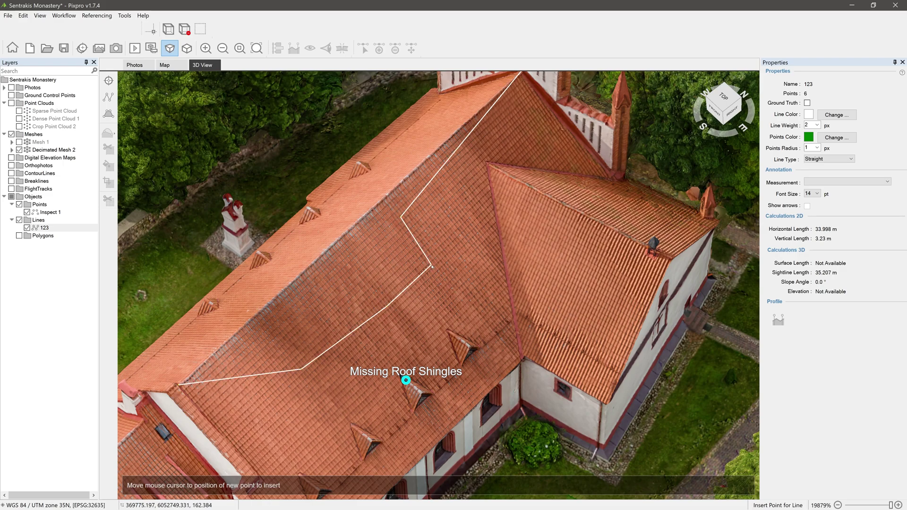
Insert two more points into line 123 toward the ridge end by the pinnacled gable, and create a polygon from the line.
{"action": "left_click", "coordinate": [443, 223]}
{"action": "left_click", "coordinate": [455, 158]}
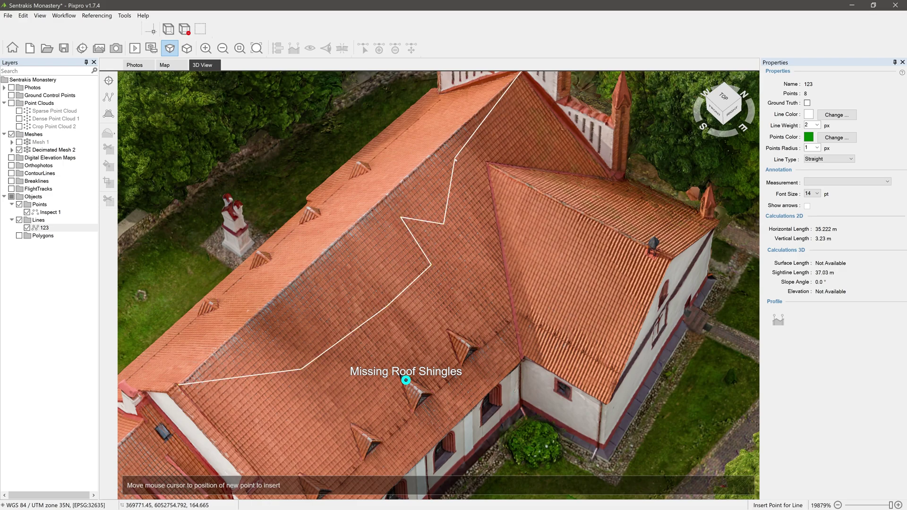
{"action": "right_click", "coordinate": [60, 227]}
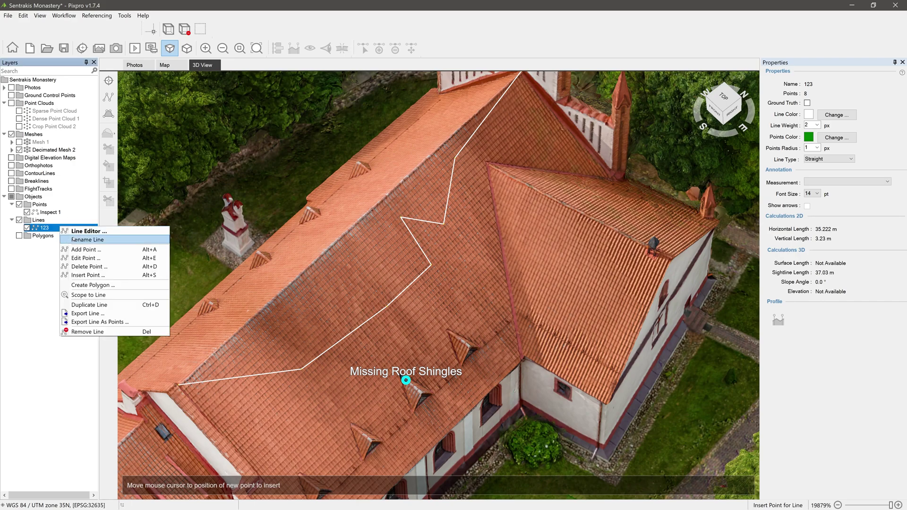
{"action": "left_click", "coordinate": [103, 285]}
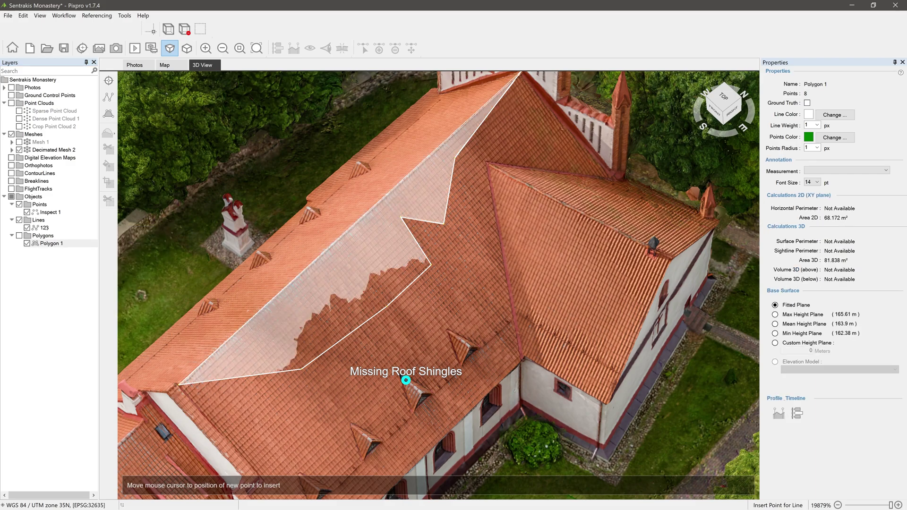
Hide Polygon 1 and scope the 3D view to line 123.
{"action": "left_click", "coordinate": [55, 228]}
{"action": "left_click", "coordinate": [27, 244]}
{"action": "right_click", "coordinate": [50, 227]}
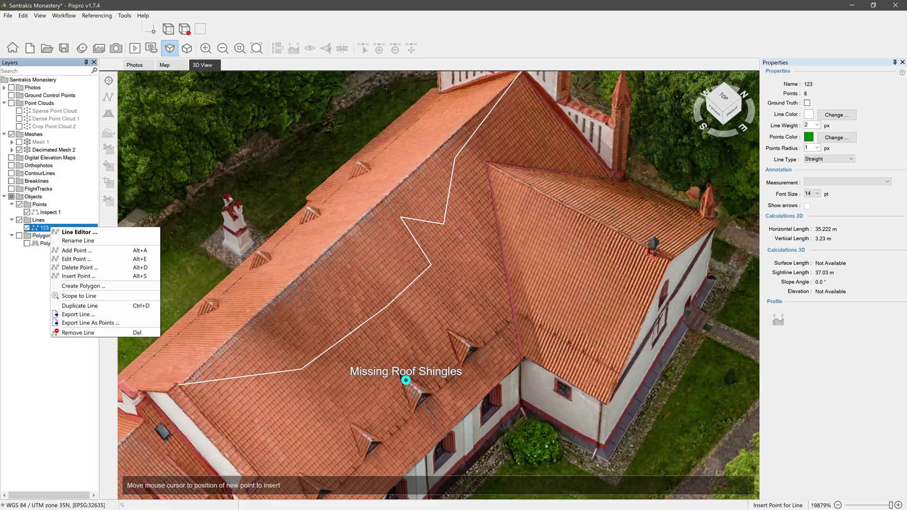
{"action": "left_click", "coordinate": [104, 296]}
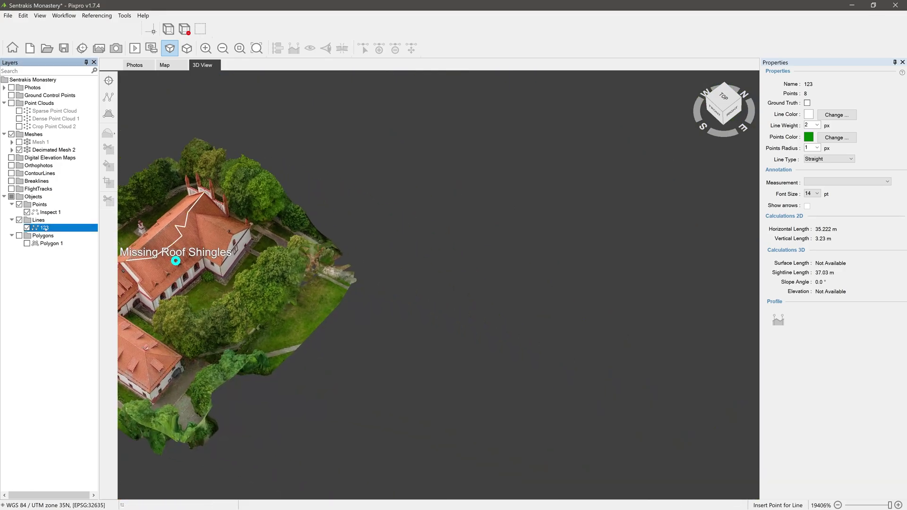
{"action": "right_click", "coordinate": [46, 229]}
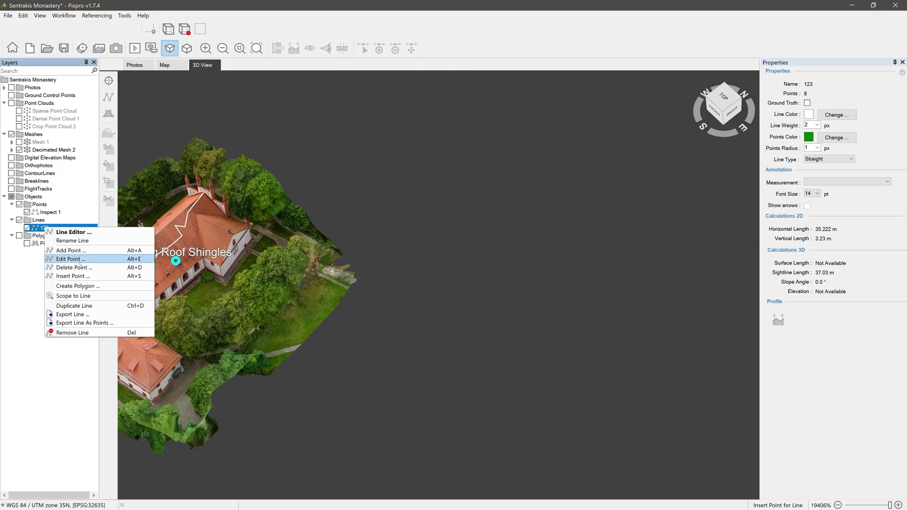
{"action": "left_click", "coordinate": [89, 297]}
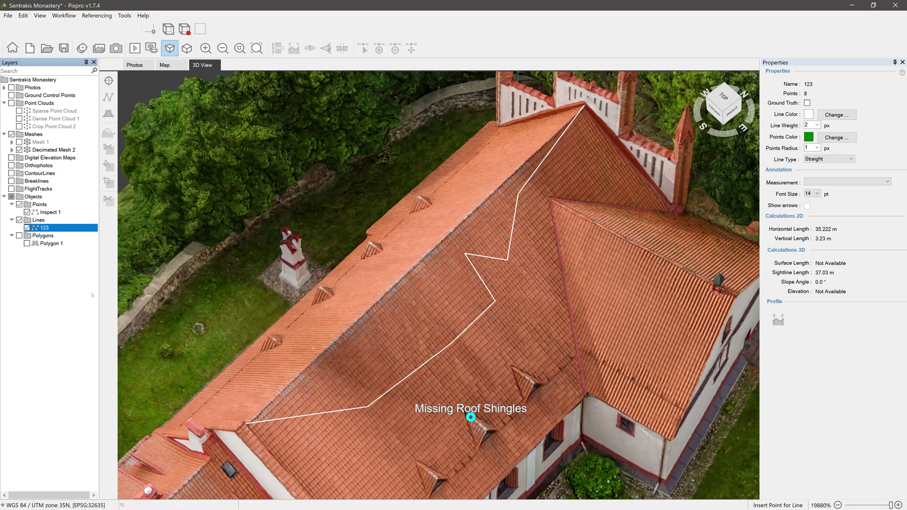
Duplicate line 123.
{"action": "right_click", "coordinate": [59, 229]}
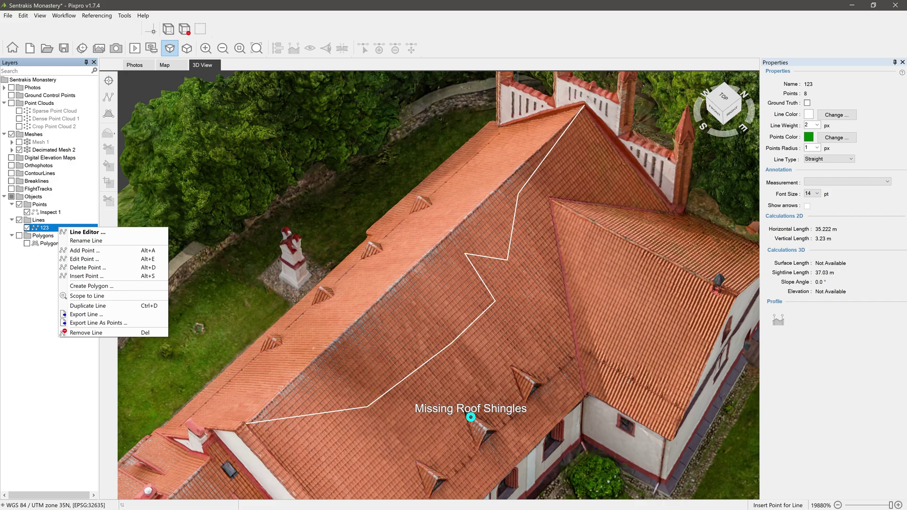
{"action": "left_click", "coordinate": [95, 306]}
{"action": "left_click", "coordinate": [57, 235]}
{"action": "left_click", "coordinate": [57, 229]}
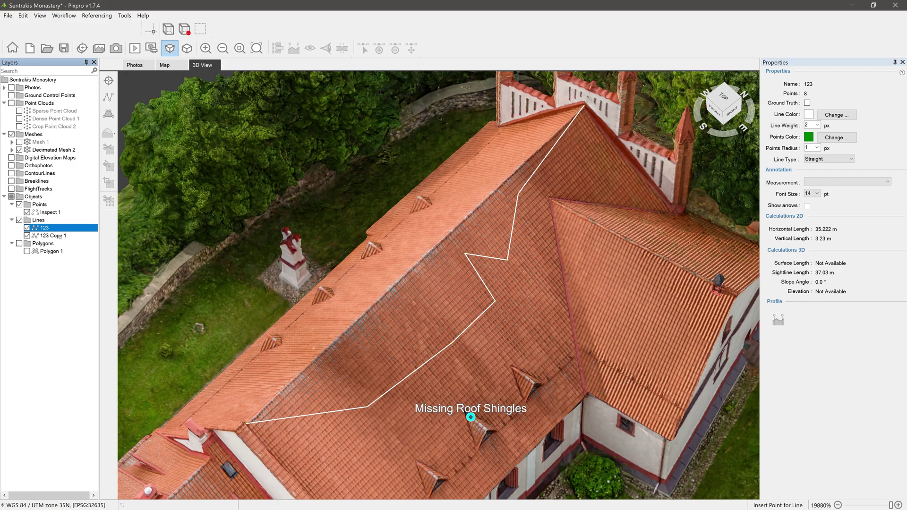
Remove the duplicate 123 Copy 1 from the project.
{"action": "right_click", "coordinate": [60, 236]}
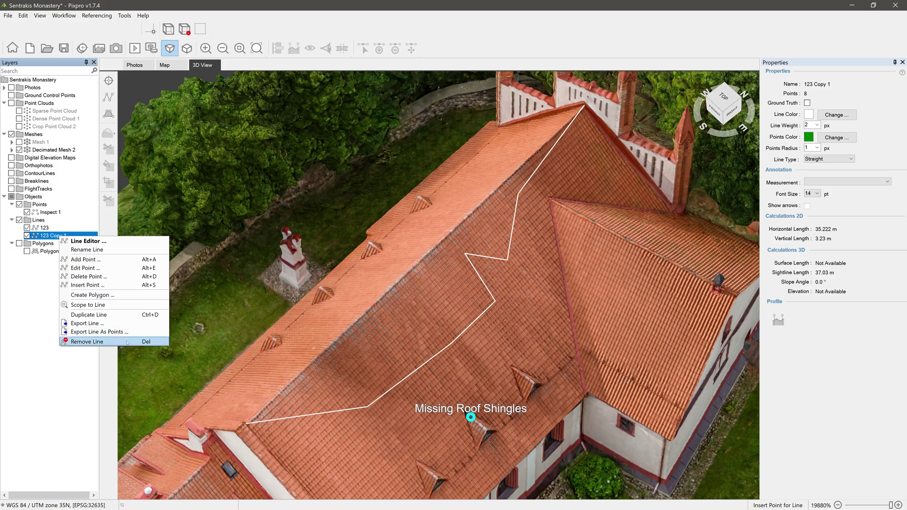
{"action": "left_click", "coordinate": [87, 342]}
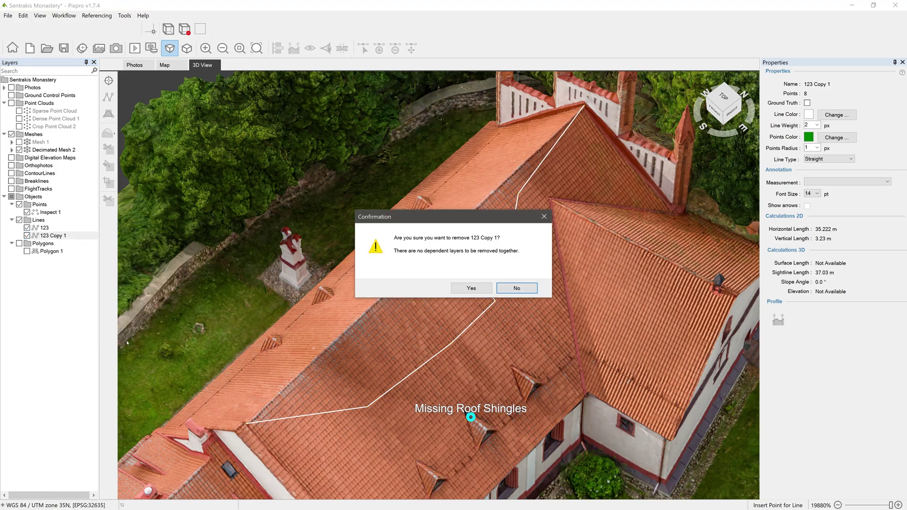
{"action": "left_click", "coordinate": [470, 288]}
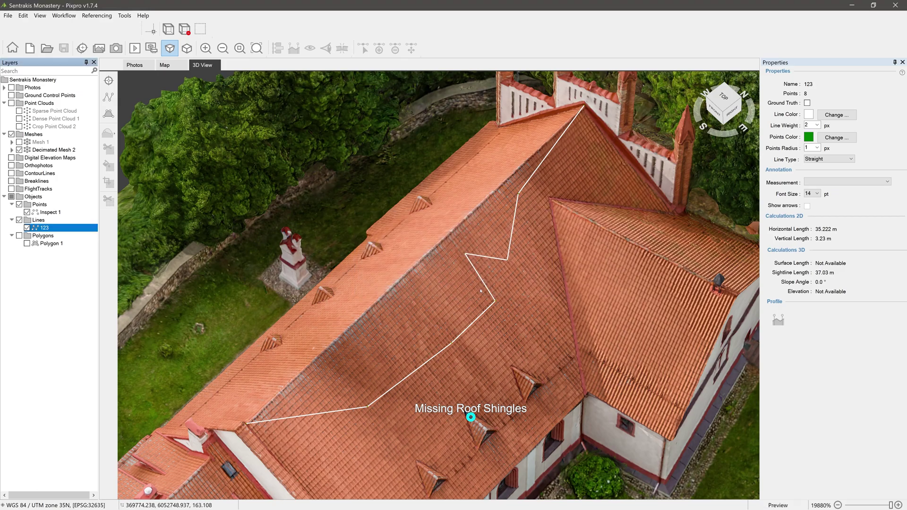
Draw a two-point line about 6.3 m long down the gable edge, from the chimney base to the eave beside the dormers.
{"action": "left_click_drag", "start_coordinate": [481, 291], "coordinate": [699, 378]}
{"action": "middle_click_drag", "start_coordinate": [699, 378], "coordinate": [415, 209]}
{"action": "scroll", "coordinate": [416, 209], "scroll_direction": "up", "scroll_amount": 3}
{"action": "left_click_drag", "start_coordinate": [416, 209], "coordinate": [382, 210]}
{"action": "left_click", "coordinate": [108, 96]}
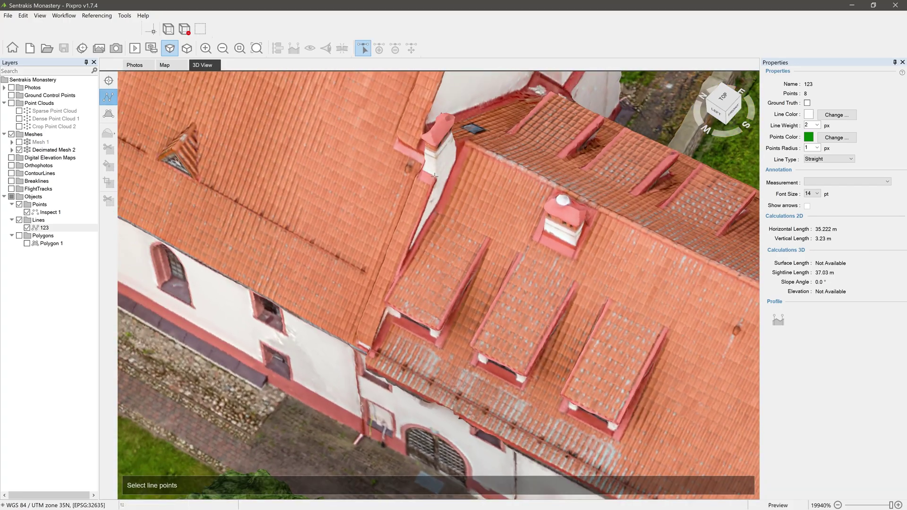
{"action": "left_click", "coordinate": [434, 177]}
{"action": "double_click", "coordinate": [370, 344]}
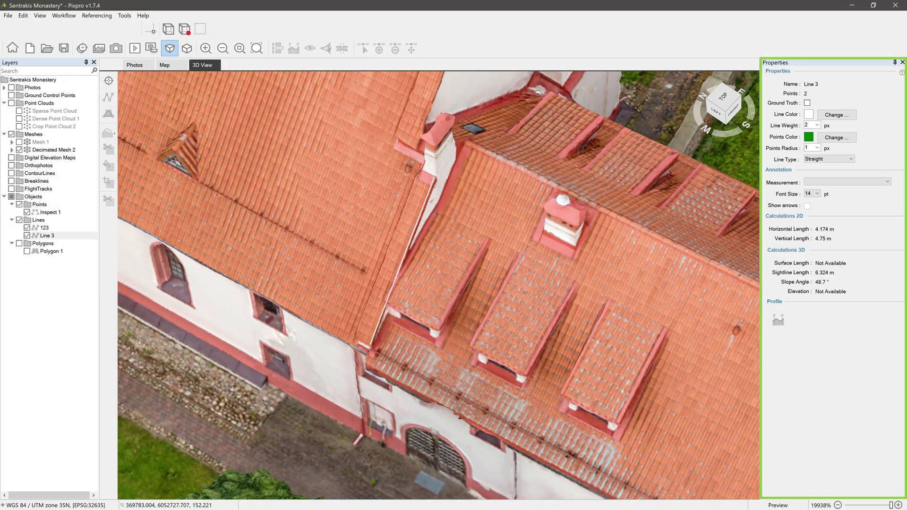
Set the gable edge line's color to cyan and its line weight to 5 px.
{"action": "double_click", "coordinate": [49, 236]}
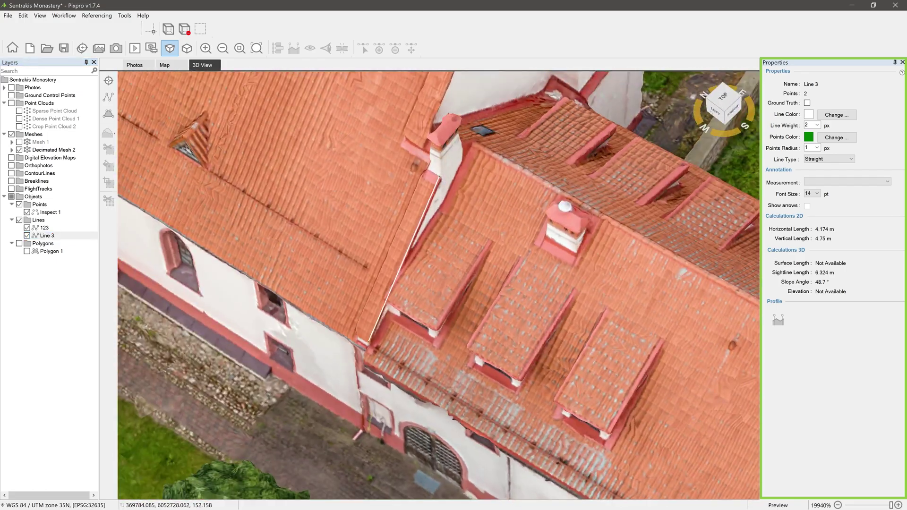
{"action": "left_click", "coordinate": [807, 103]}
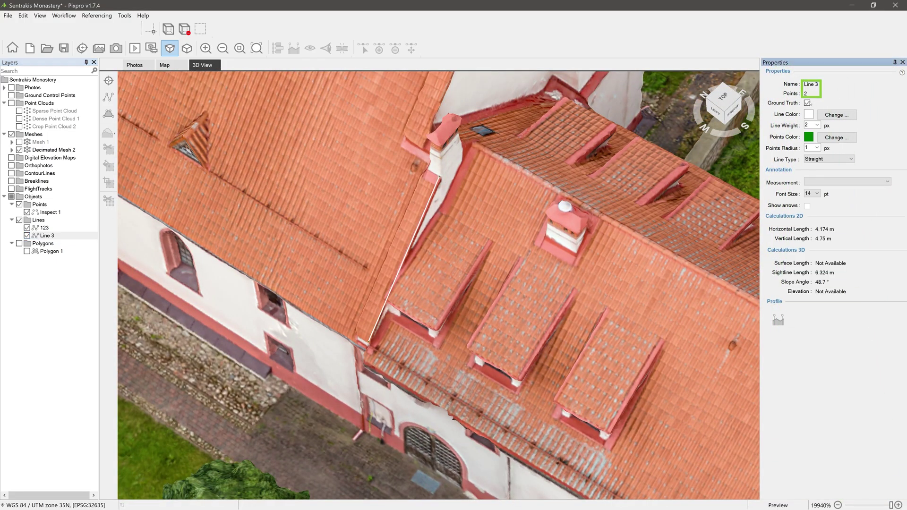
{"action": "left_click", "coordinate": [849, 115]}
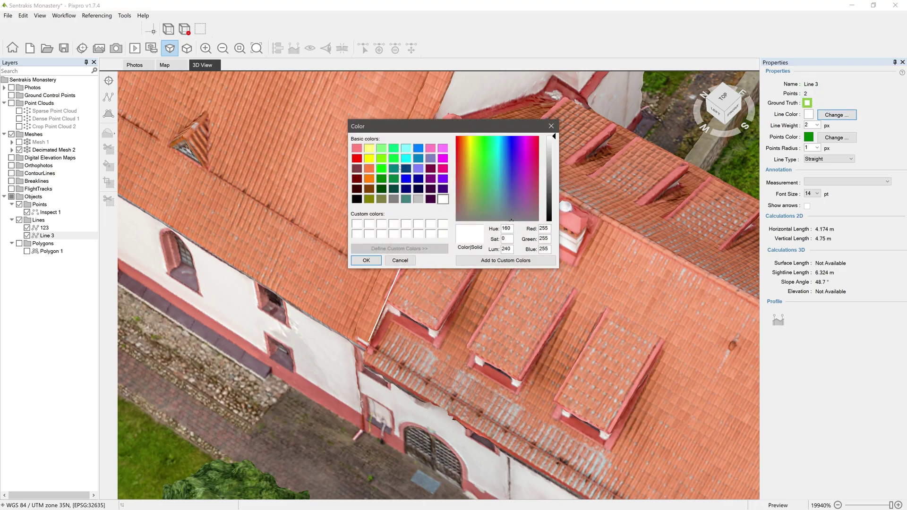
{"action": "left_click", "coordinate": [408, 159]}
{"action": "left_click", "coordinate": [372, 258]}
{"action": "left_click", "coordinate": [817, 125]}
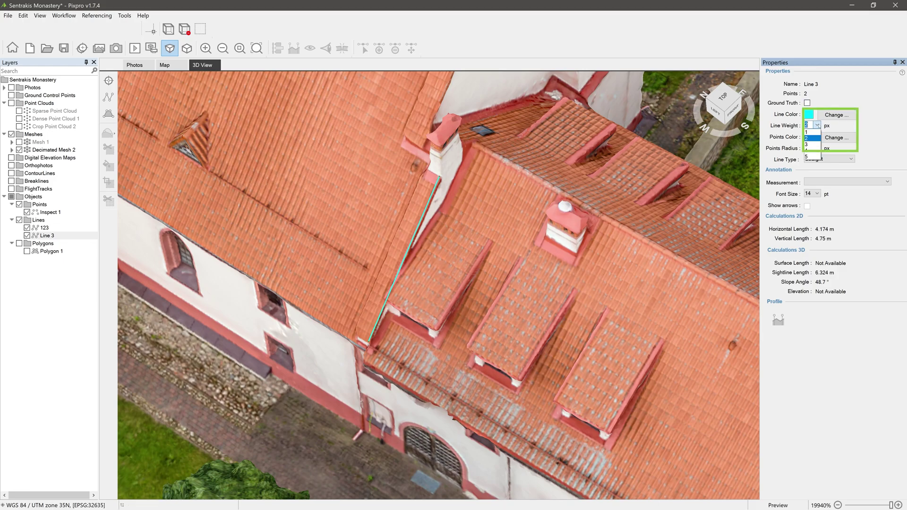
{"action": "left_click", "coordinate": [809, 157]}
Set the gable edge line's points to yellow-green with a 5 px radius.
{"action": "left_click", "coordinate": [836, 138]}
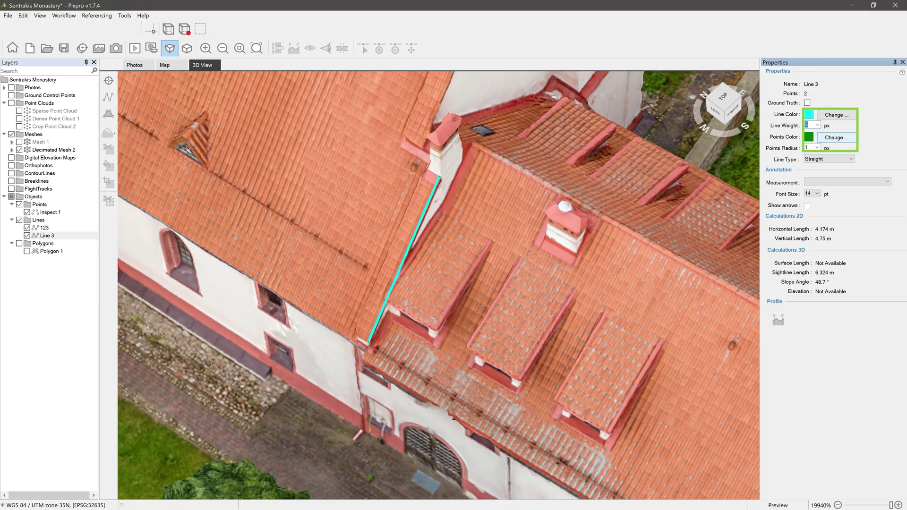
{"action": "left_click", "coordinate": [381, 158]}
{"action": "left_click", "coordinate": [366, 260]}
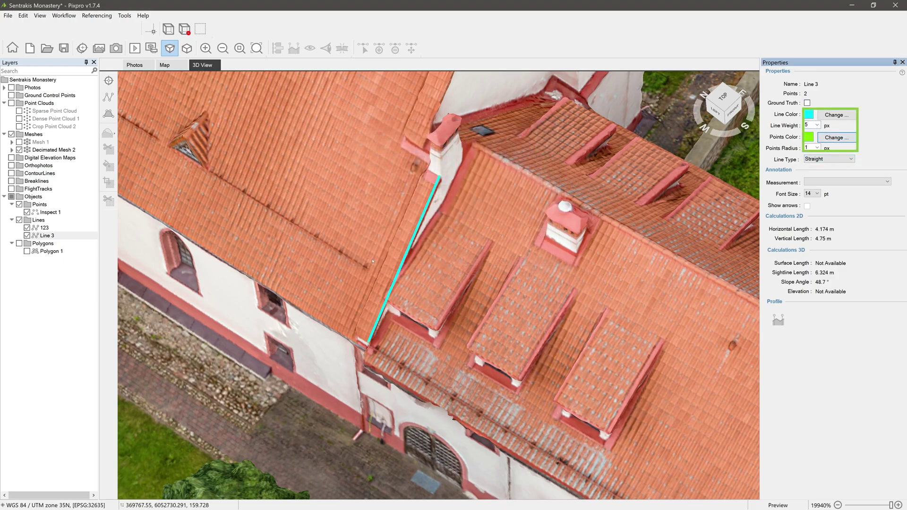
{"action": "left_click", "coordinate": [815, 148]}
{"action": "left_click", "coordinate": [807, 181]}
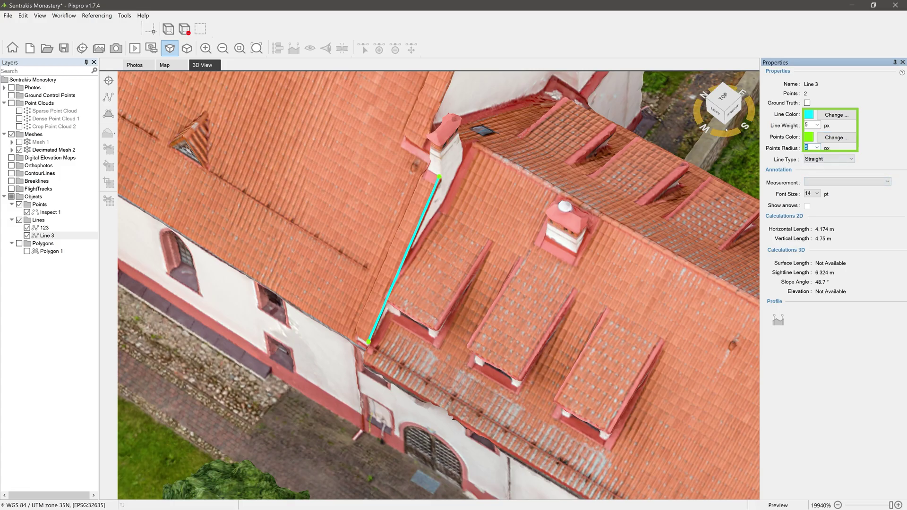
{"action": "mouse_move", "coordinate": [718, 127]}
{"action": "left_mouse_down"}
{"action": "mouse_move", "coordinate": [744, 125]}
{"action": "mouse_move", "coordinate": [720, 125]}
{"action": "left_mouse_up"}
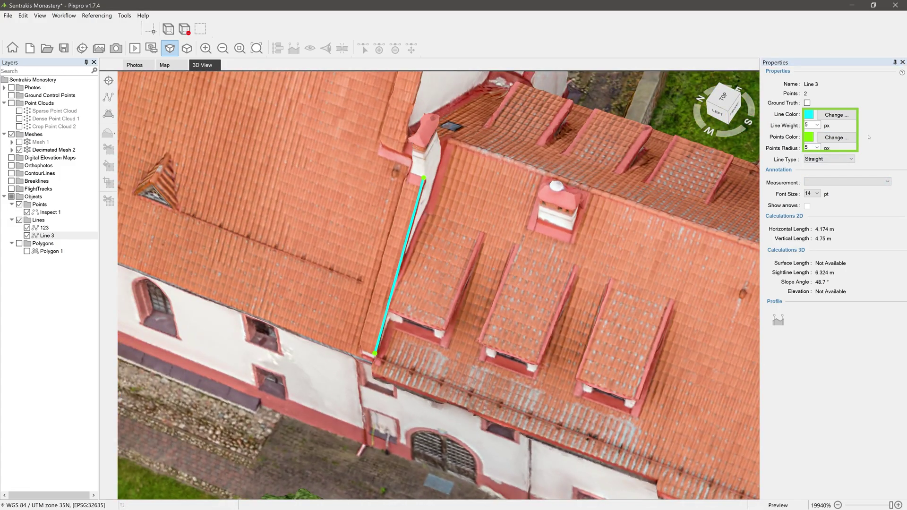
{"action": "left_click", "coordinate": [851, 160]}
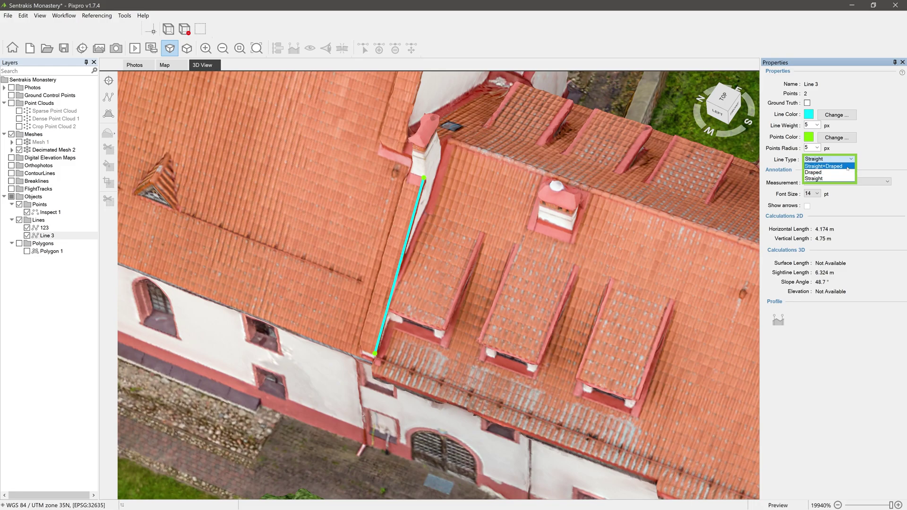
{"action": "left_click", "coordinate": [874, 159]}
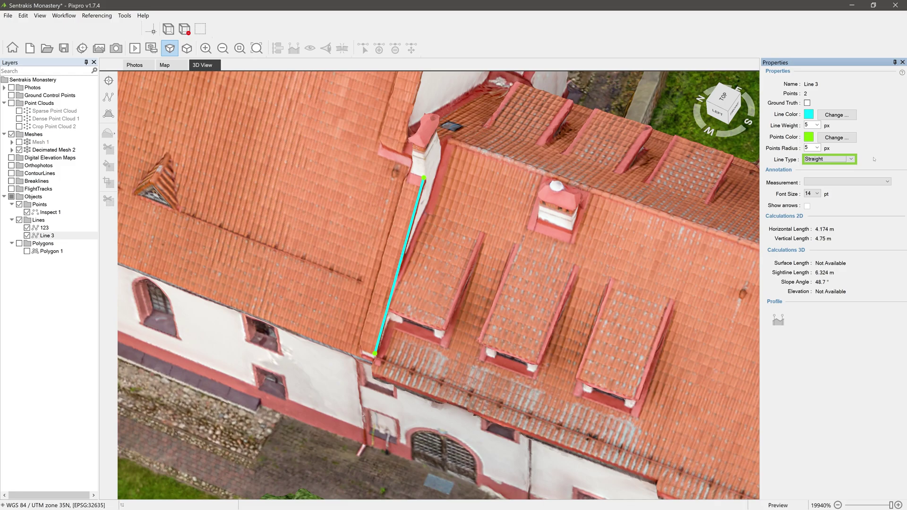
Annotate the gable edge line with its Sightline Length and change the annotation's font size.
{"action": "left_click", "coordinate": [882, 181]}
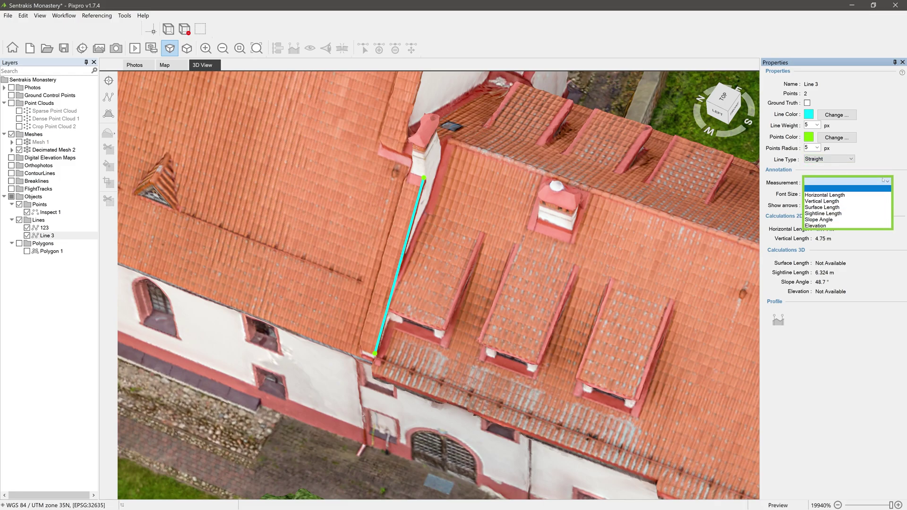
{"action": "left_click", "coordinate": [845, 213]}
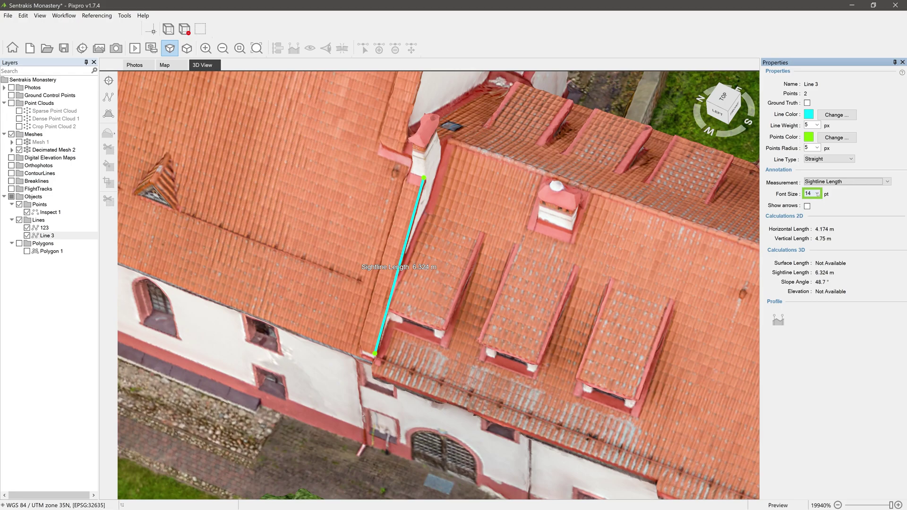
{"action": "left_click", "coordinate": [812, 194]}
{"action": "left_click", "coordinate": [808, 232]}
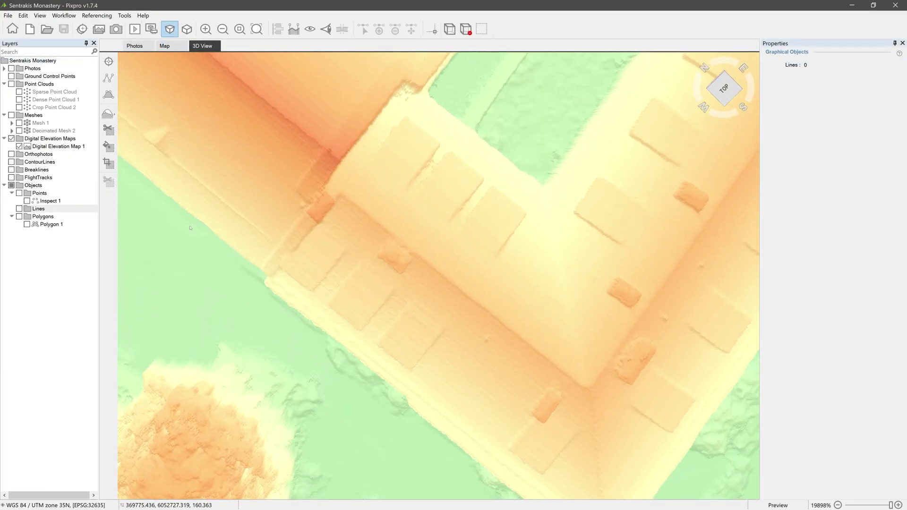
Draw a two-point line about 16 m long on the digital elevation map, straight across the lower wing from outside ground to courtyard.
{"action": "left_click", "coordinate": [108, 78]}
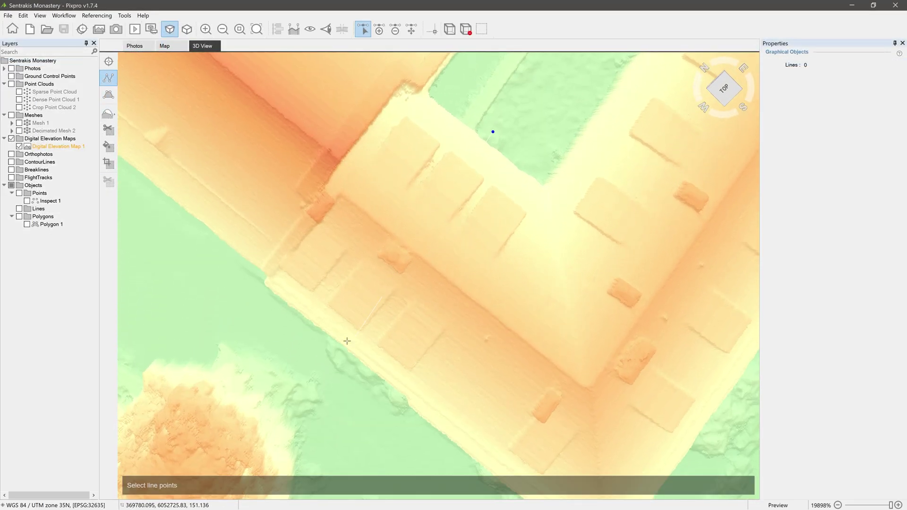
{"action": "double_click", "coordinate": [322, 356]}
{"action": "middle_click_drag", "start_coordinate": [340, 284], "coordinate": [492, 122]}
Inspect the surface profile along the line across the lower wing, and close the profile tool.
{"action": "left_click", "coordinate": [778, 300]}
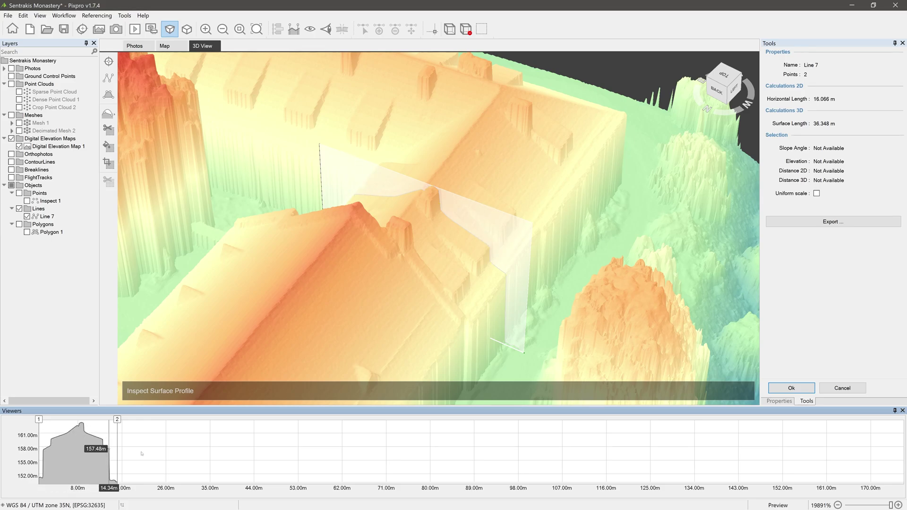
{"action": "left_click", "coordinate": [797, 385]}
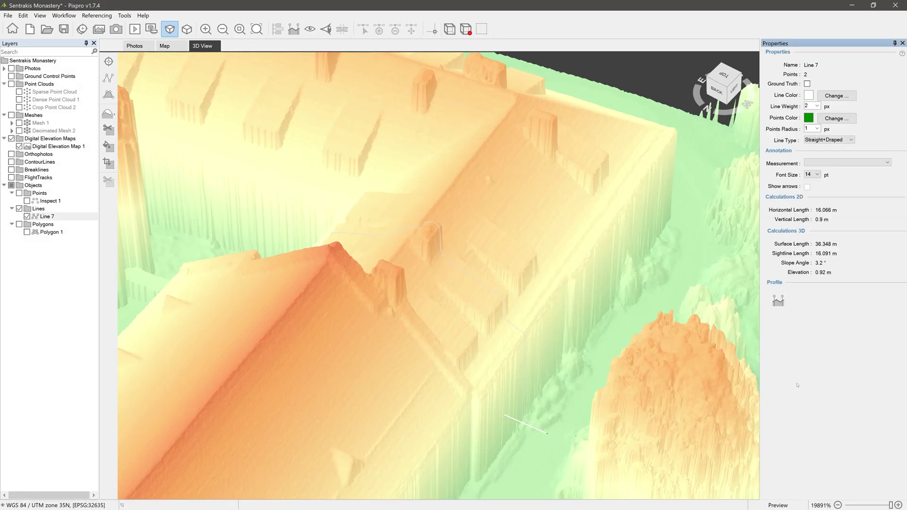
{"action": "scroll", "coordinate": [465, 306], "scroll_direction": "down", "scroll_amount": 10}
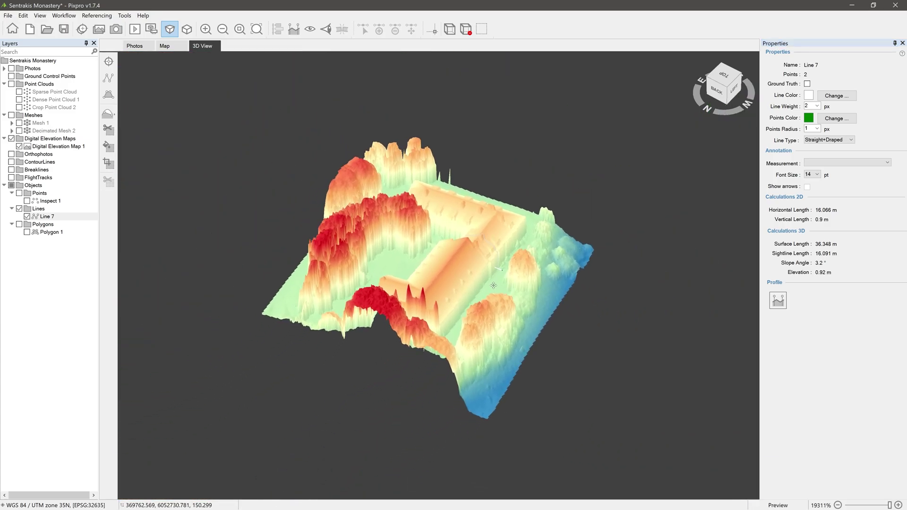